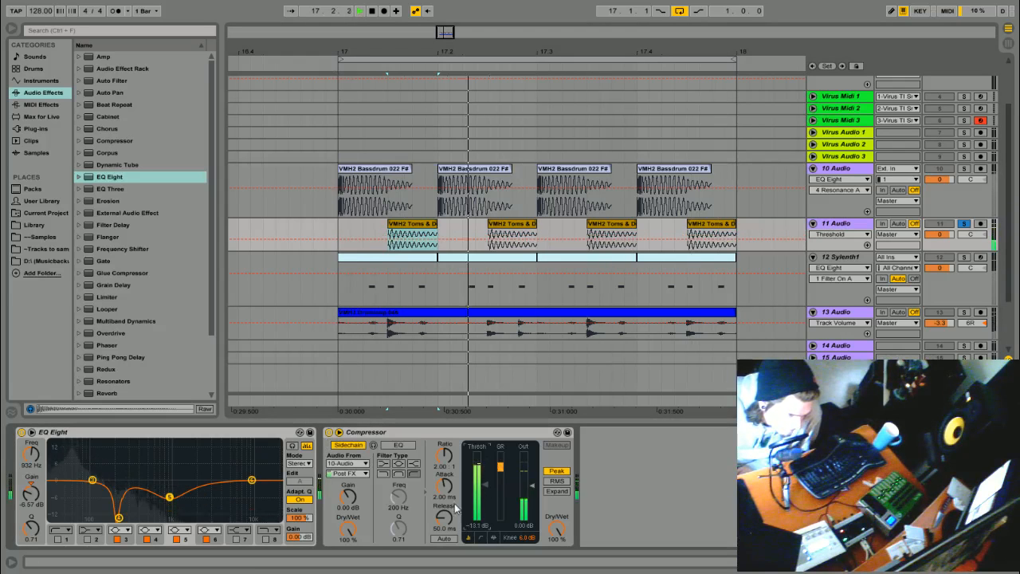
# Show the gain reduction history in the tom track's compressor, lower the attack to 0.01 ms and audition the result
pyautogui.click(451, 472)
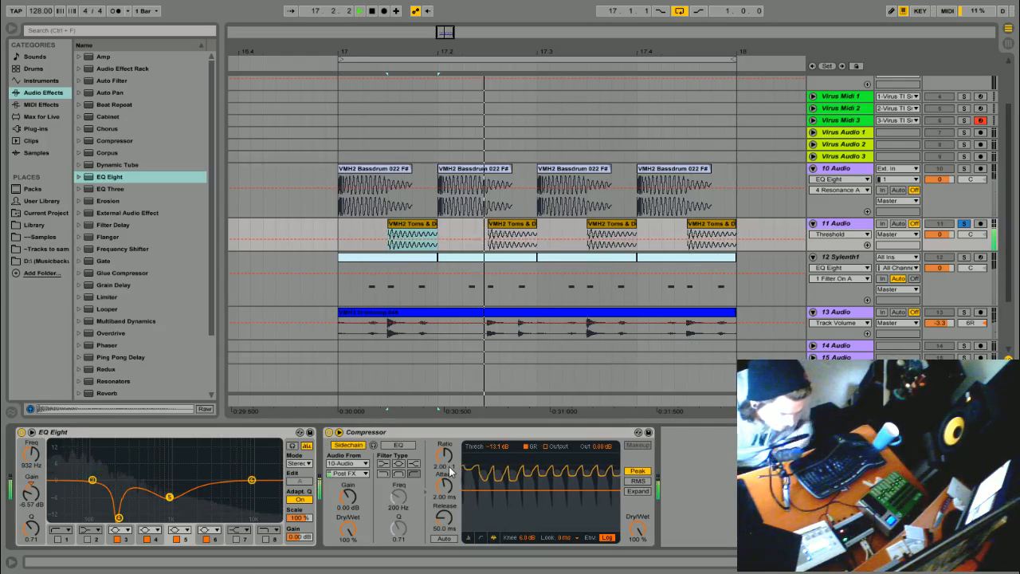
pyautogui.press('space')
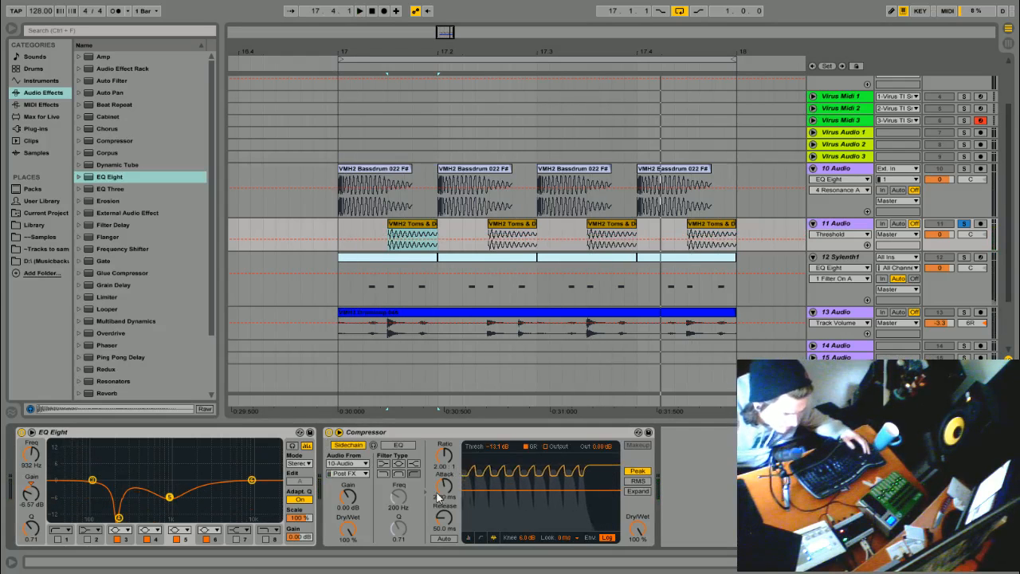
pyautogui.moveTo(442, 494); pyautogui.dragTo(445, 526)
pyautogui.press('space')
pyautogui.press('space')
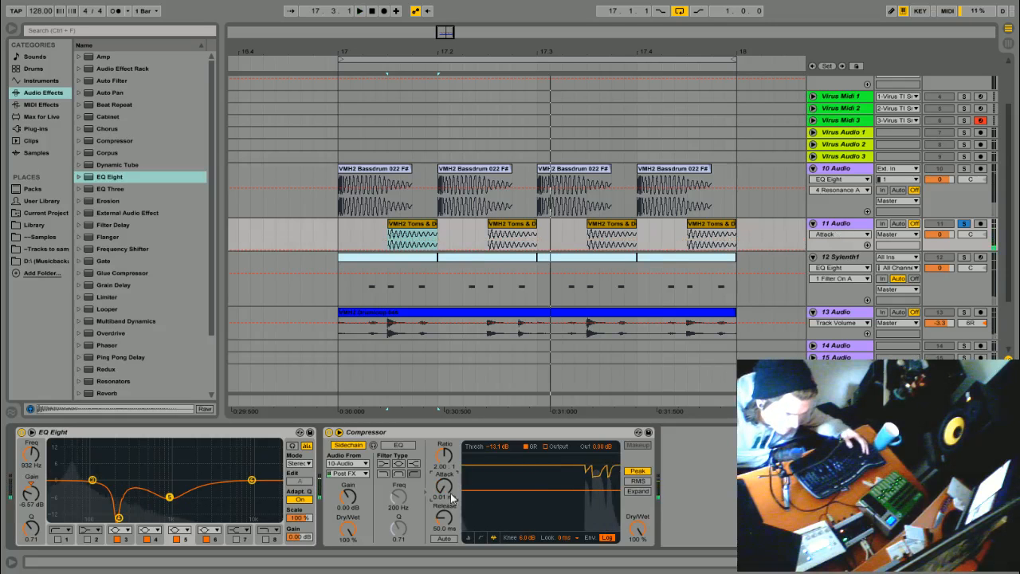
# Enable the EQ on the compressor's sidechain and audition different filter types at 200 Hz
pyautogui.click(398, 445)
pyautogui.click(397, 473)
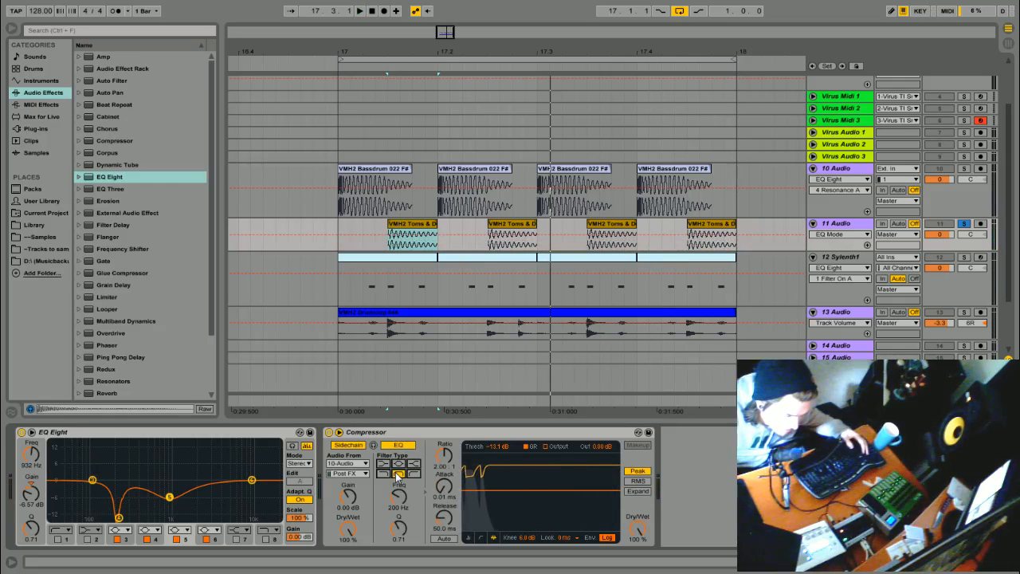
pyautogui.press('space')
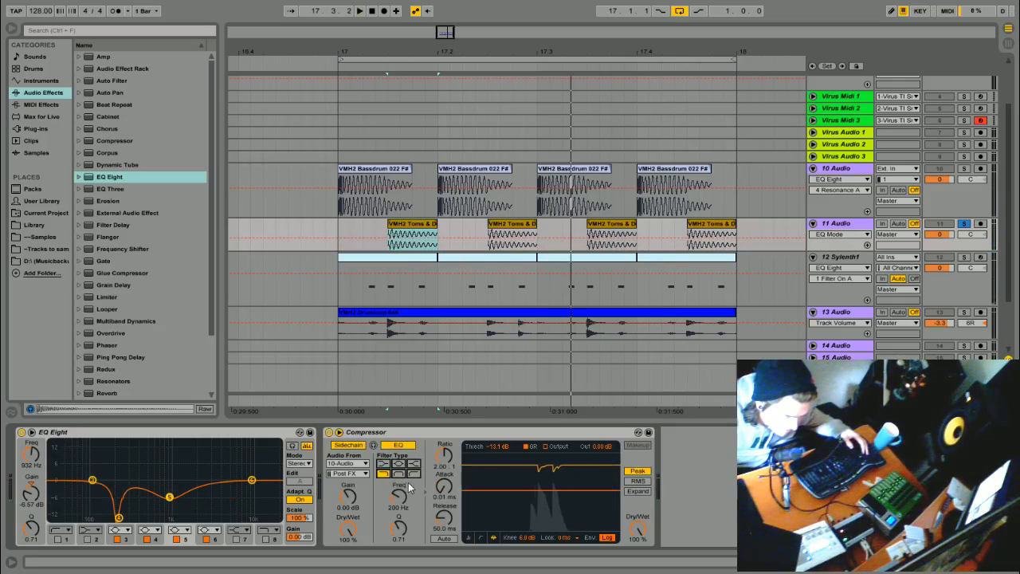
pyautogui.press('space')
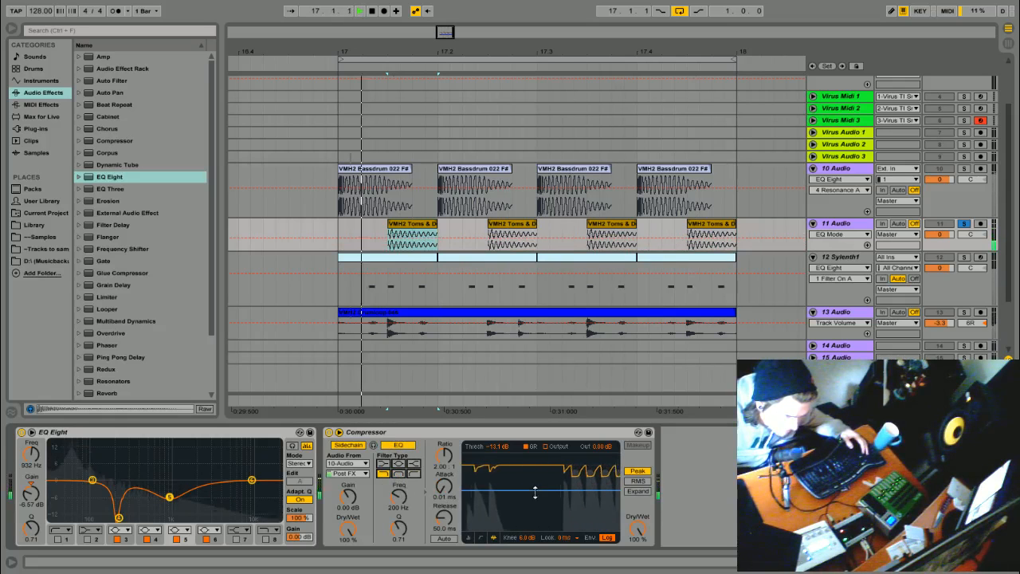
# Choose the last filter type in the sidechain EQ's second row, with the compressor threshold at -24.0 dB and release at 164 ms
pyautogui.moveTo(465, 499); pyautogui.dragTo(444, 502)
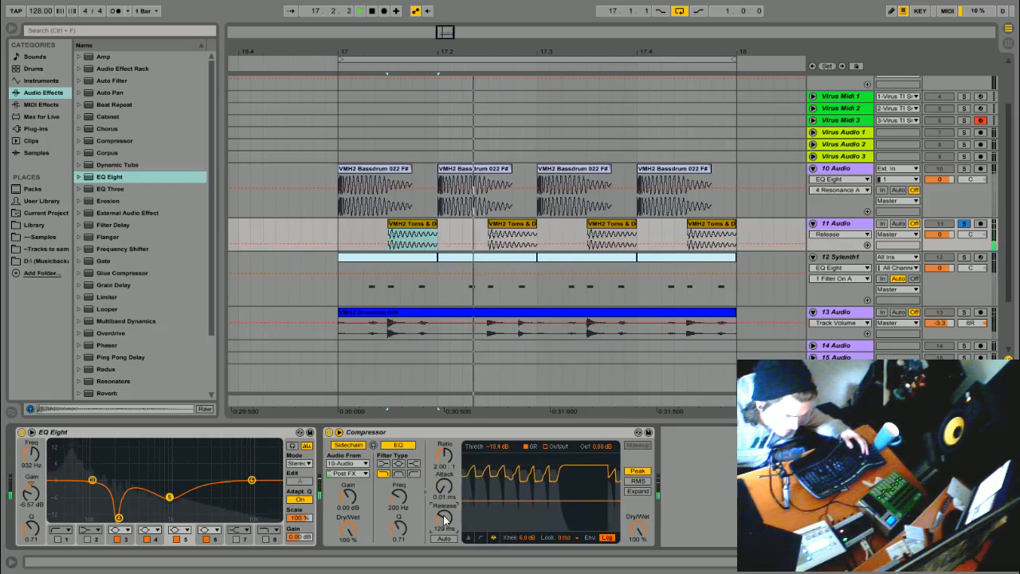
pyautogui.click(444, 484)
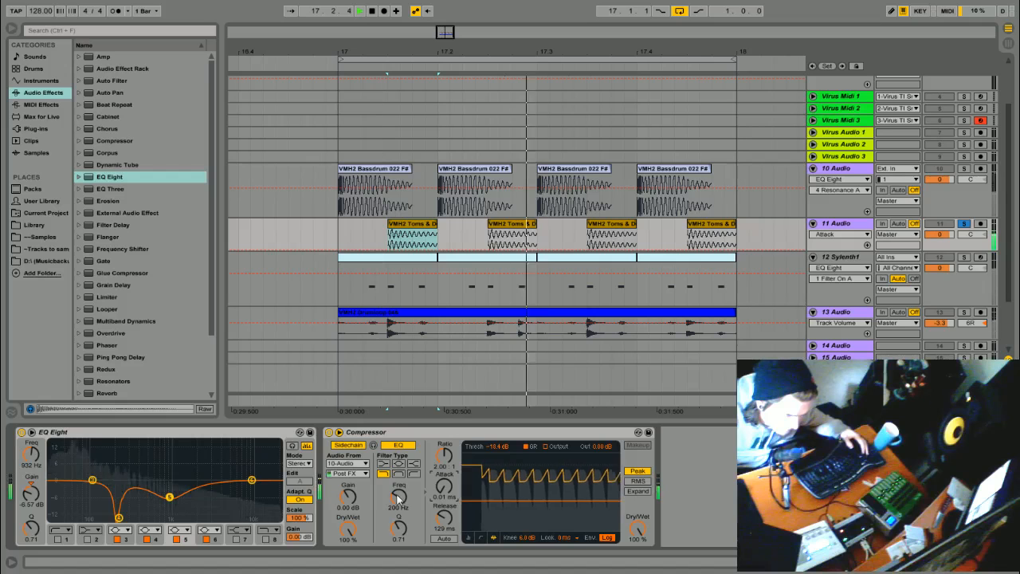
pyautogui.click(415, 475)
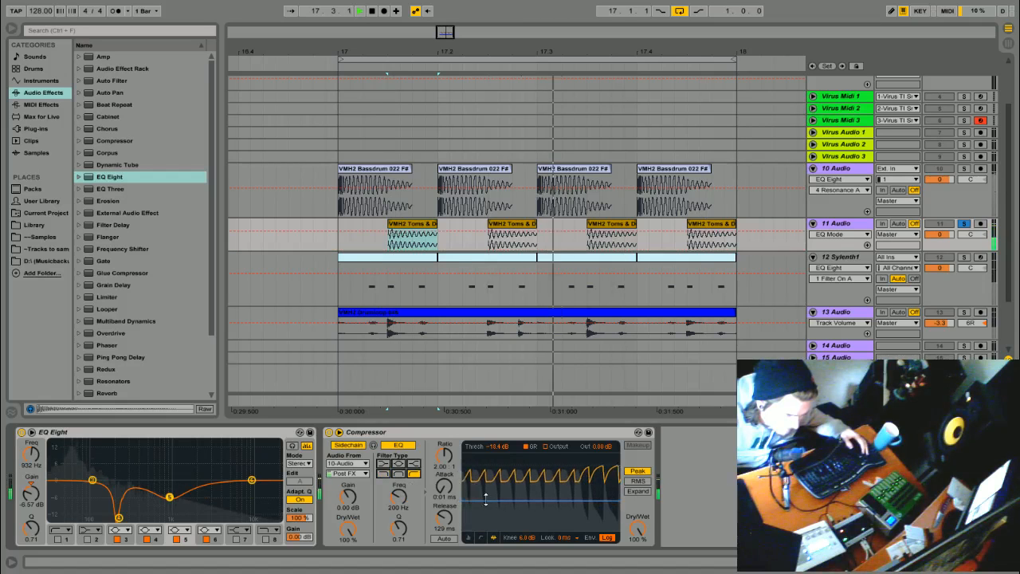
pyautogui.moveTo(591, 510); pyautogui.dragTo(592, 520)
pyautogui.moveTo(444, 516); pyautogui.dragTo(444, 512)
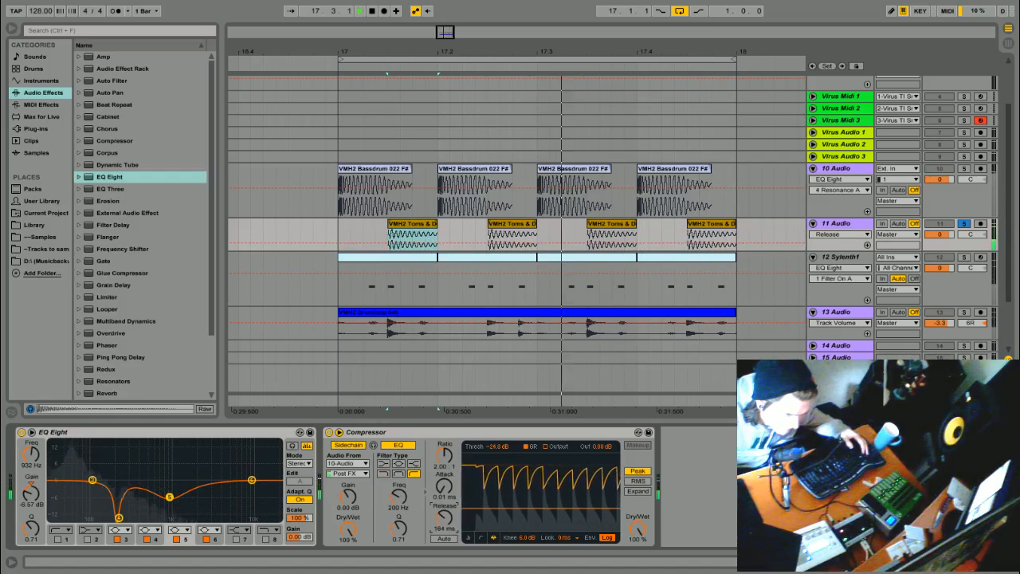
# Stop playback and copy the sidechained compressor from the tom track
pyautogui.press('space')
pyautogui.rightClick(563, 432)
pyautogui.click(582, 449)
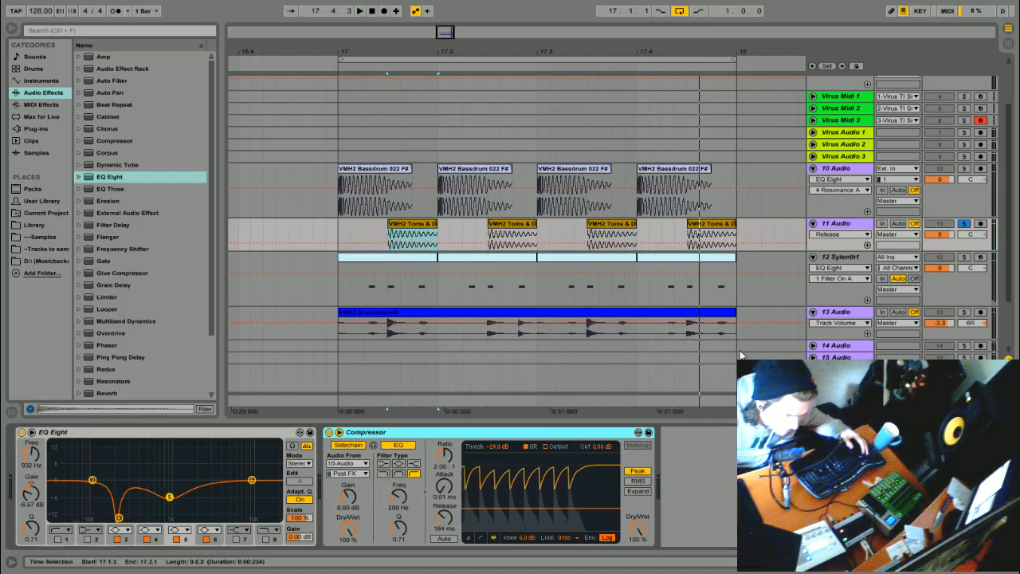
# Solo the bass drum track together with the tom track and audition how they play against each other
pyautogui.click(373, 169)
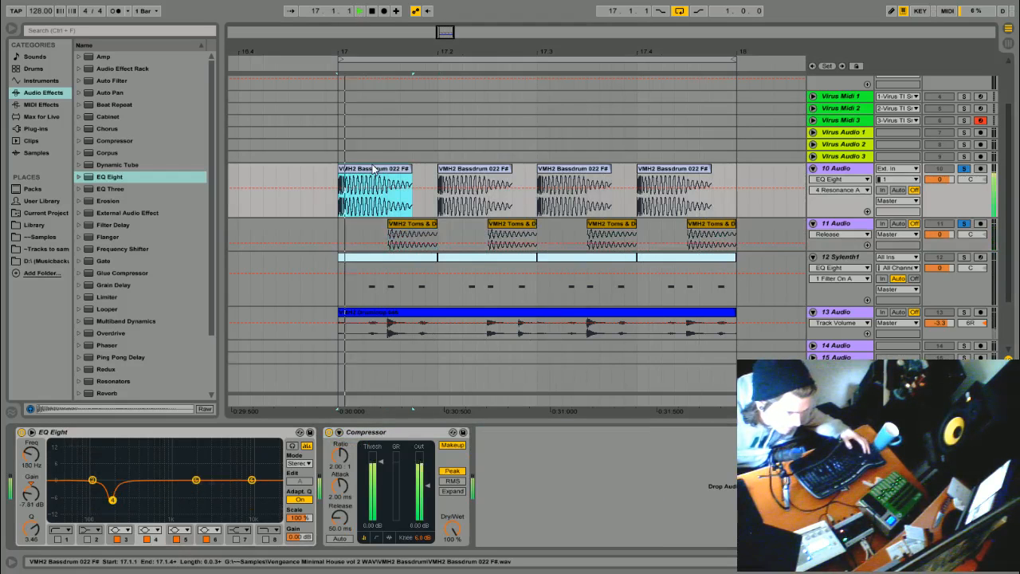
pyautogui.press('space')
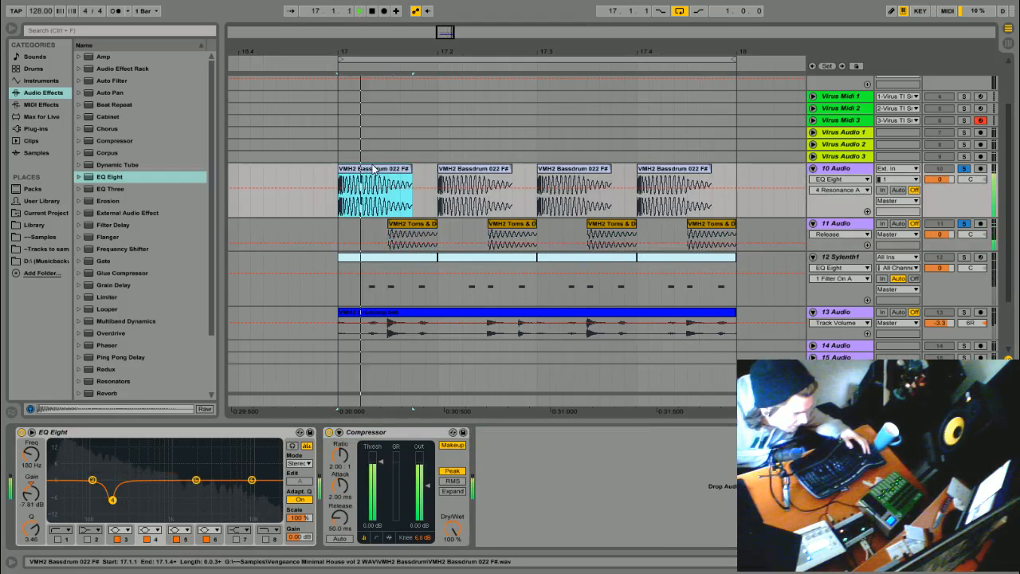
pyautogui.press('space')
# Audition the Sylenth1 track, clear all track solos and paste the tom track's sidechained compressor after the Sylenth1 track's EQ Eight
pyautogui.click(959, 285)
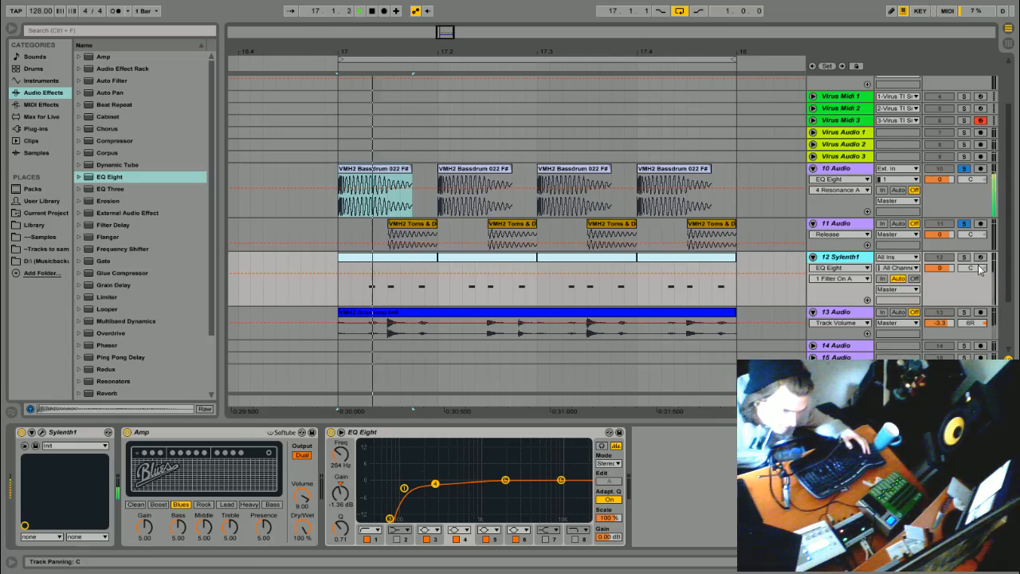
pyautogui.press('space')
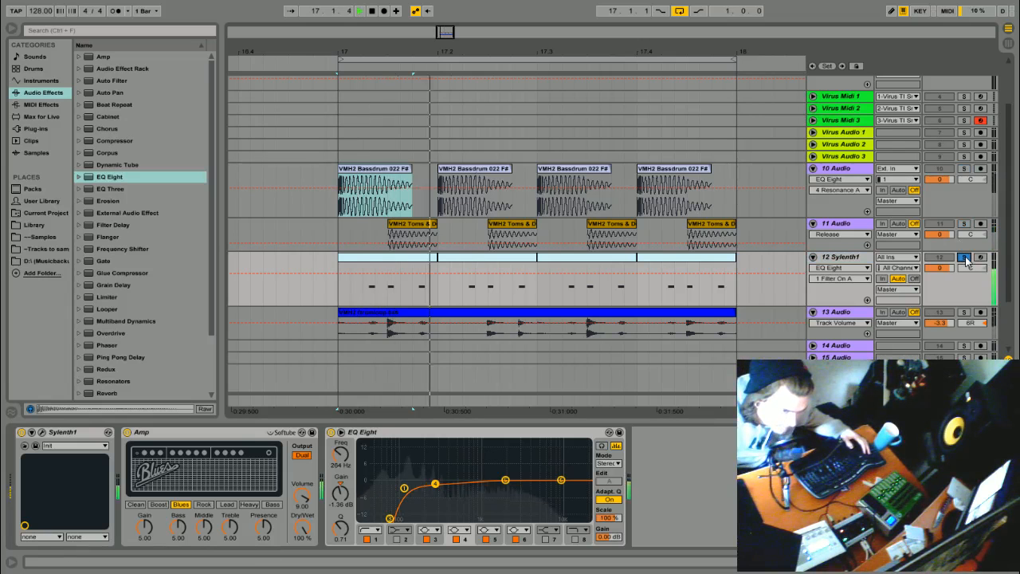
pyautogui.click(965, 258)
pyautogui.press('Up')
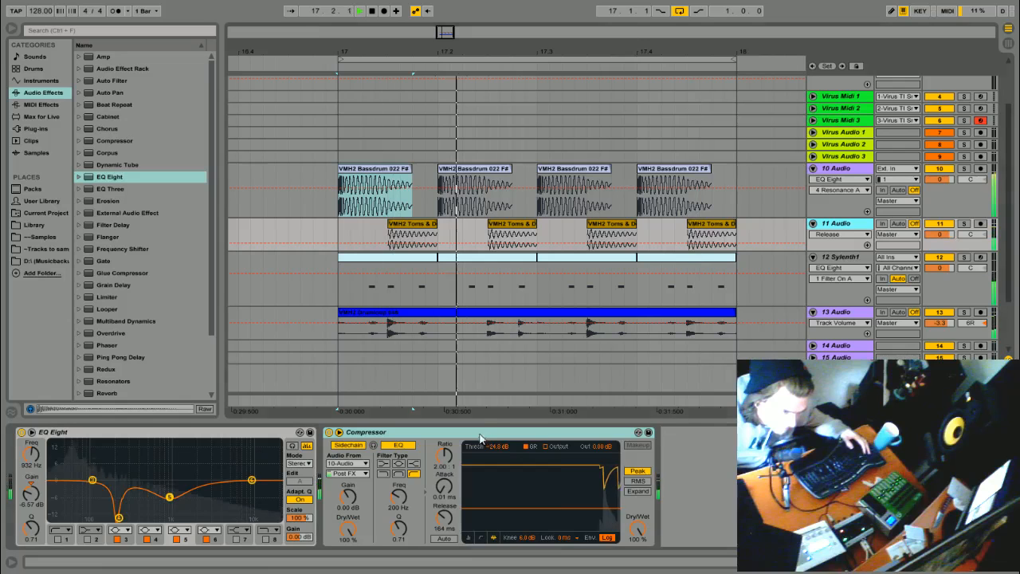
pyautogui.press('Down')
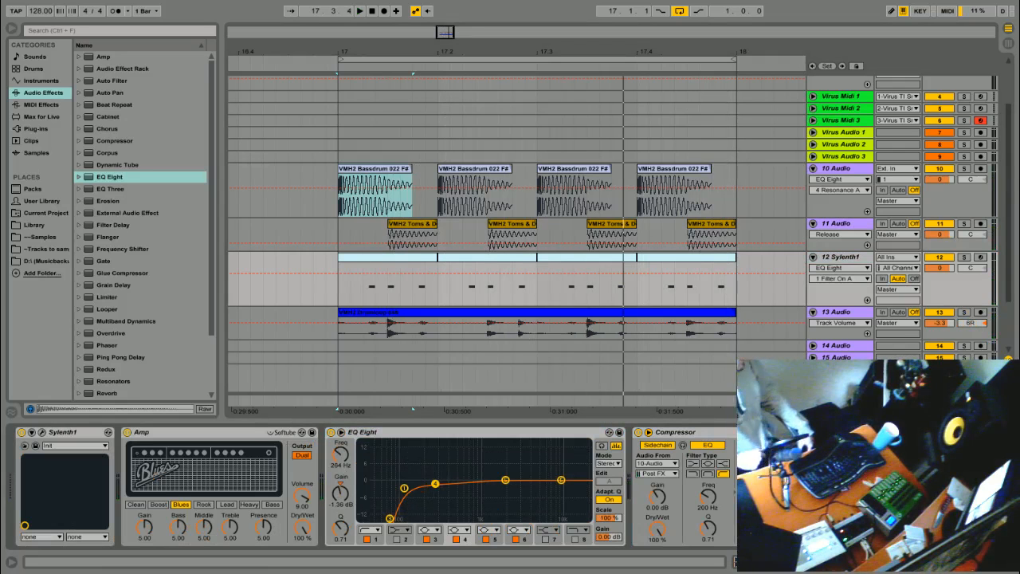
# Examine the notes in the first MIDI clip of the Sylenth1 track and return to its device chain
pyautogui.click(404, 259)
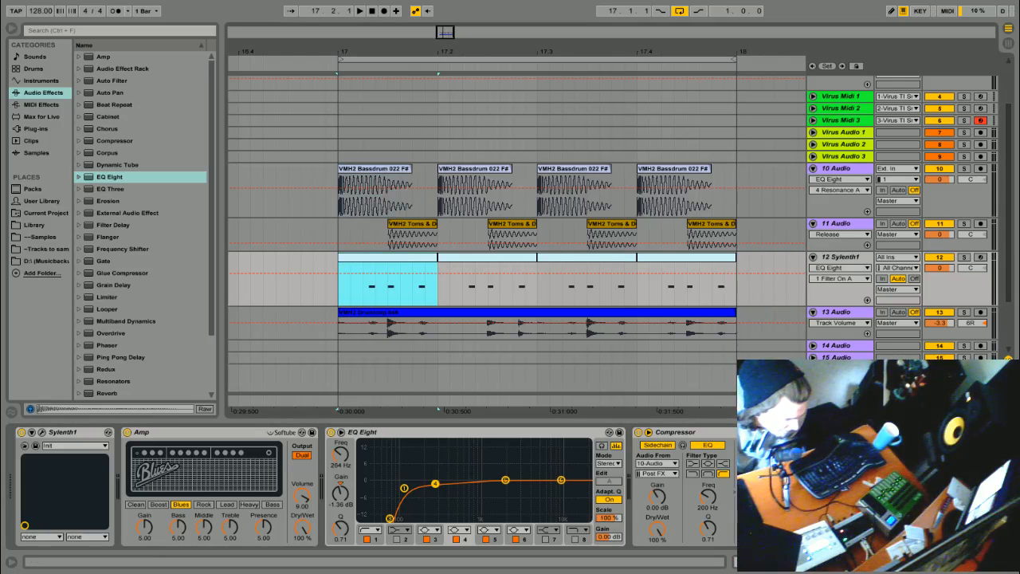
pyautogui.hotkey('shift', 'Tab')
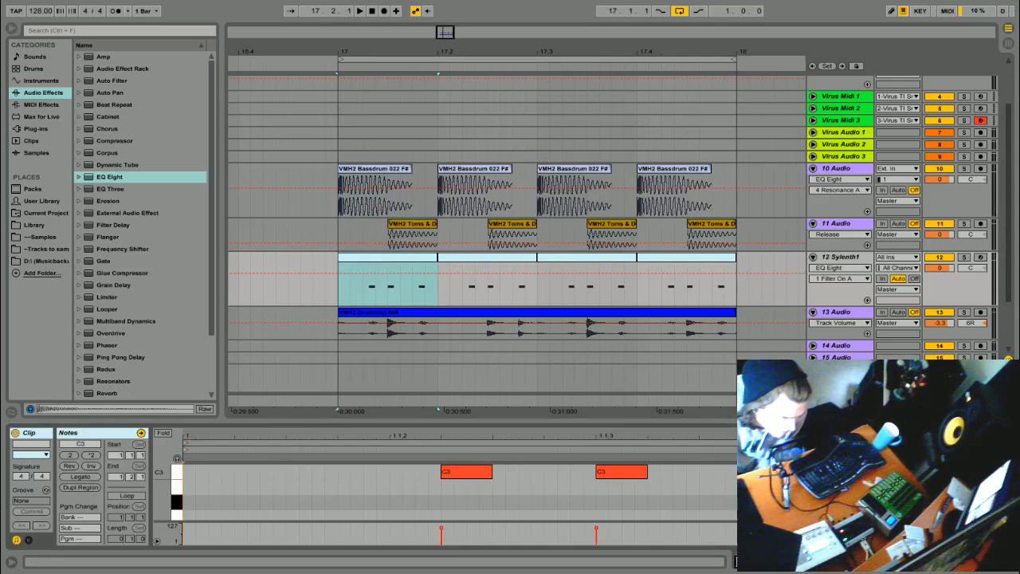
pyautogui.hotkey('shift', 'Tab')
pyautogui.click(402, 262)
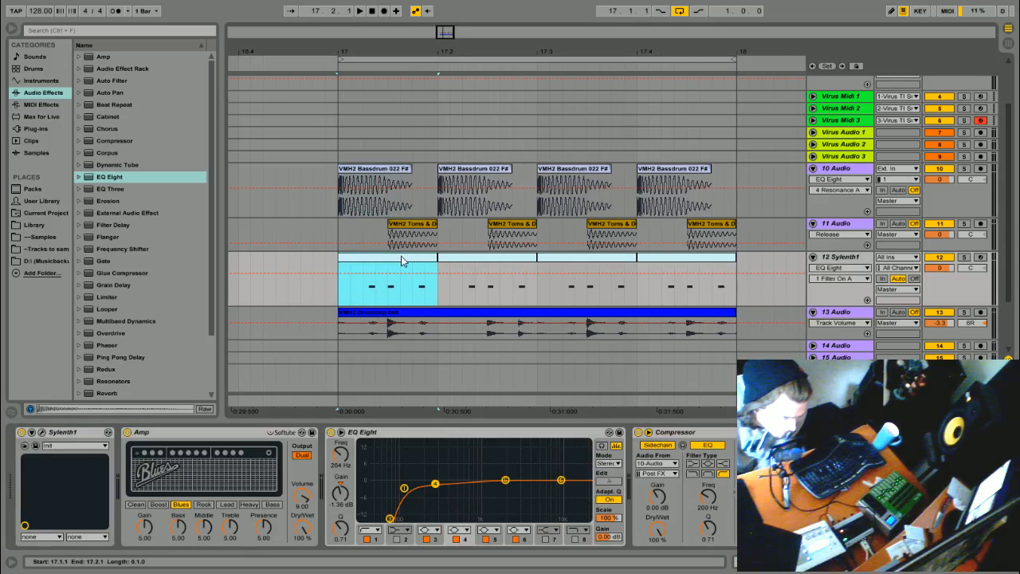
# Set Sylenth1's pitch bend range to 12 and try the pitch bend wheel during playback
pyautogui.click(42, 433)
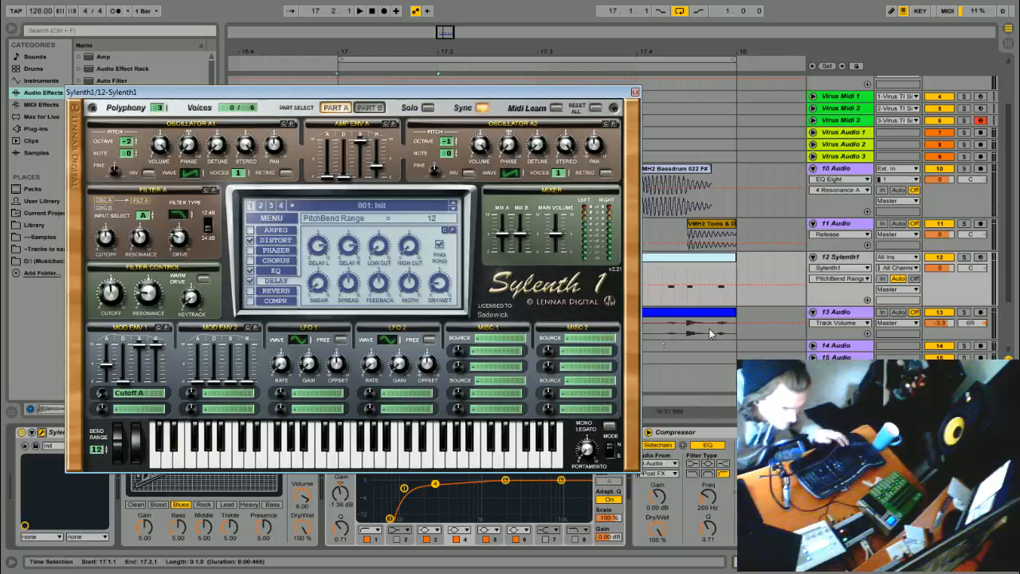
pyautogui.press('space')
pyautogui.moveTo(119, 439); pyautogui.dragTo(119, 443)
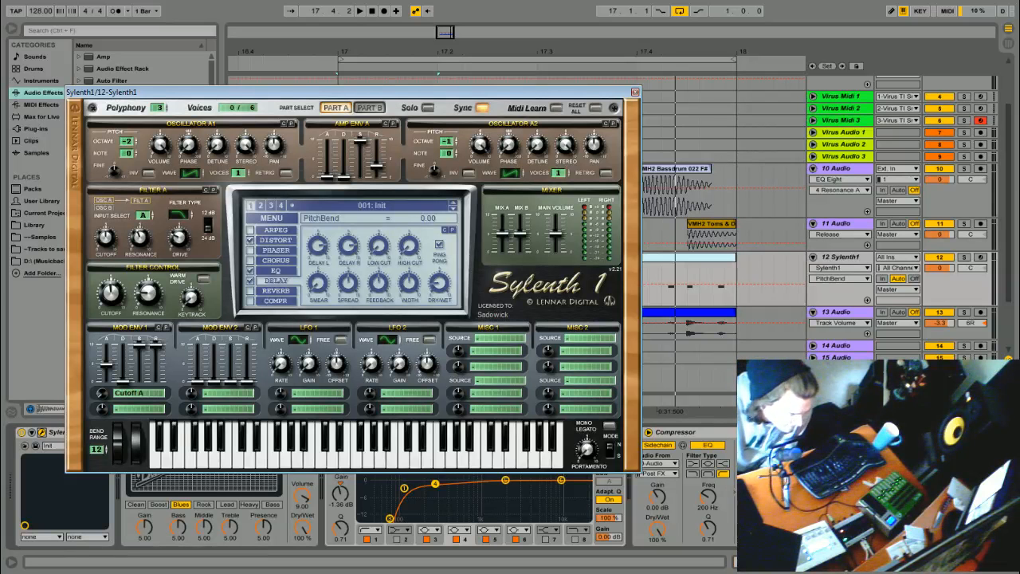
pyautogui.click(635, 93)
# Reduce the heights of the Sylenth1 and bass drum tracks and play the loop briefly
pyautogui.moveTo(979, 306); pyautogui.dragTo(973, 290)
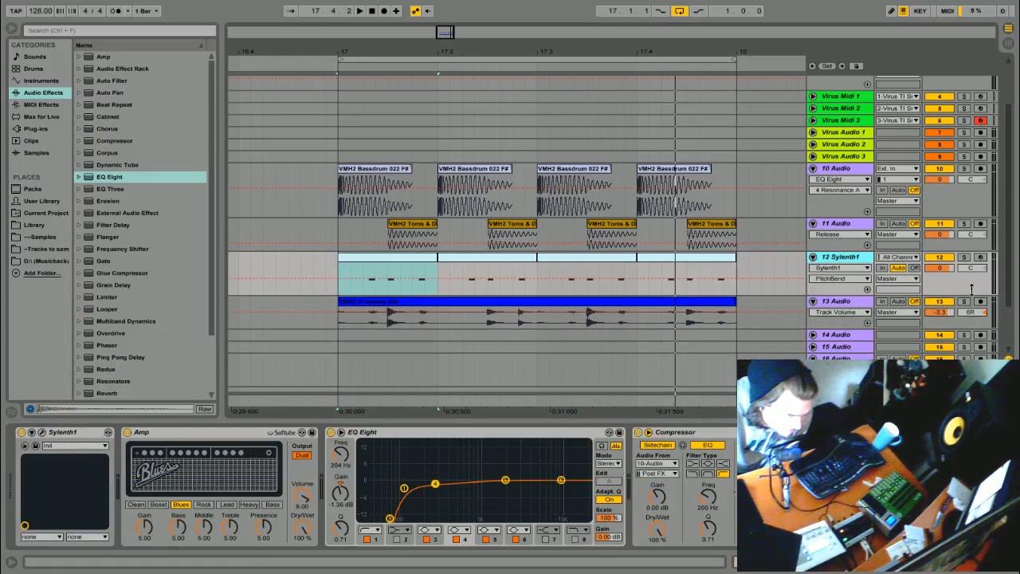
pyautogui.moveTo(974, 196); pyautogui.dragTo(978, 188)
pyautogui.moveTo(608, 51); pyautogui.dragTo(489, 51)
pyautogui.click(299, 63)
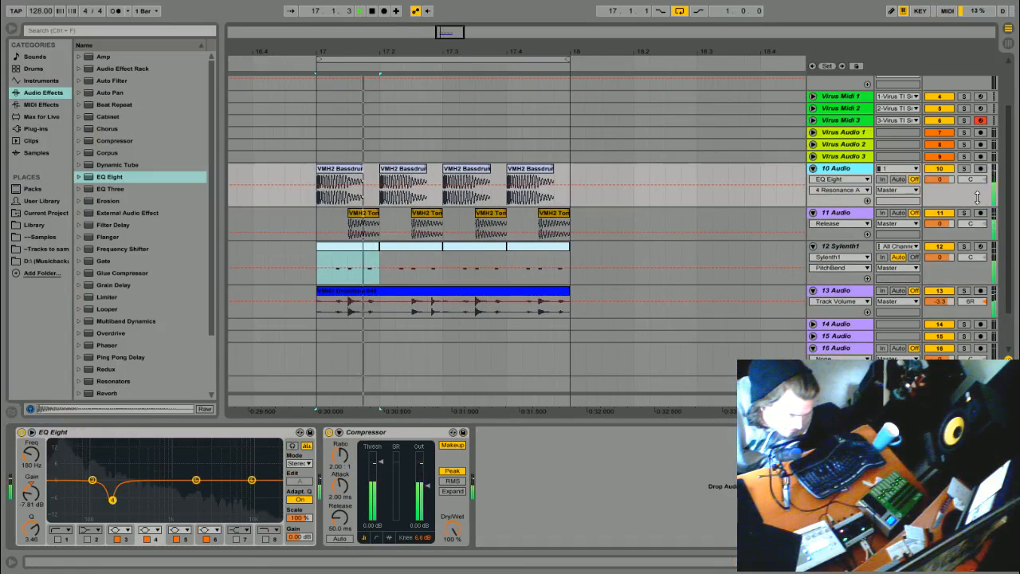
pyautogui.click(840, 401)
pyautogui.press('space')
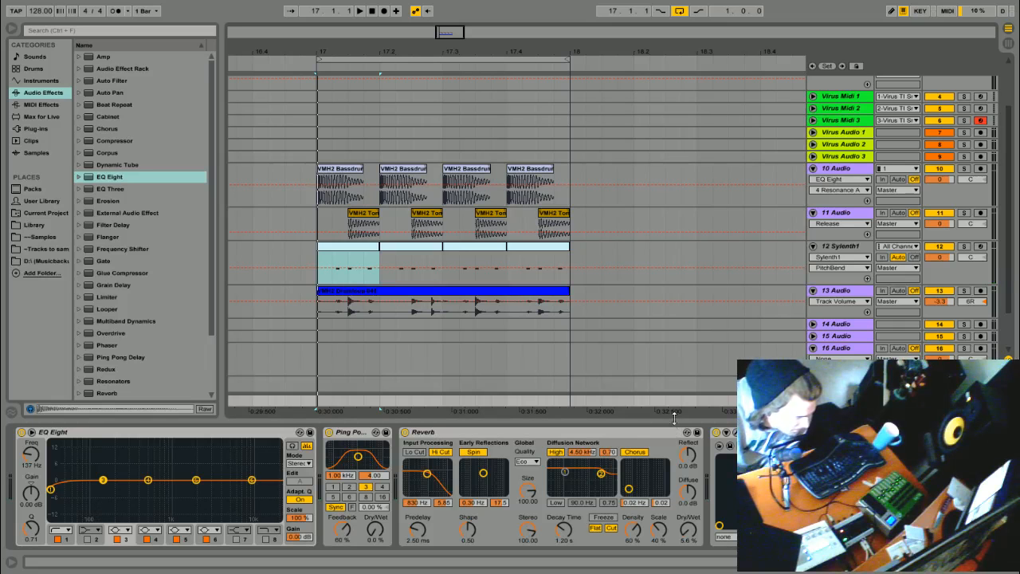
# Consolidate the four Sylenth1 MIDI clips between bars 17 and 18 into a single one-bar clip
pyautogui.click(894, 282)
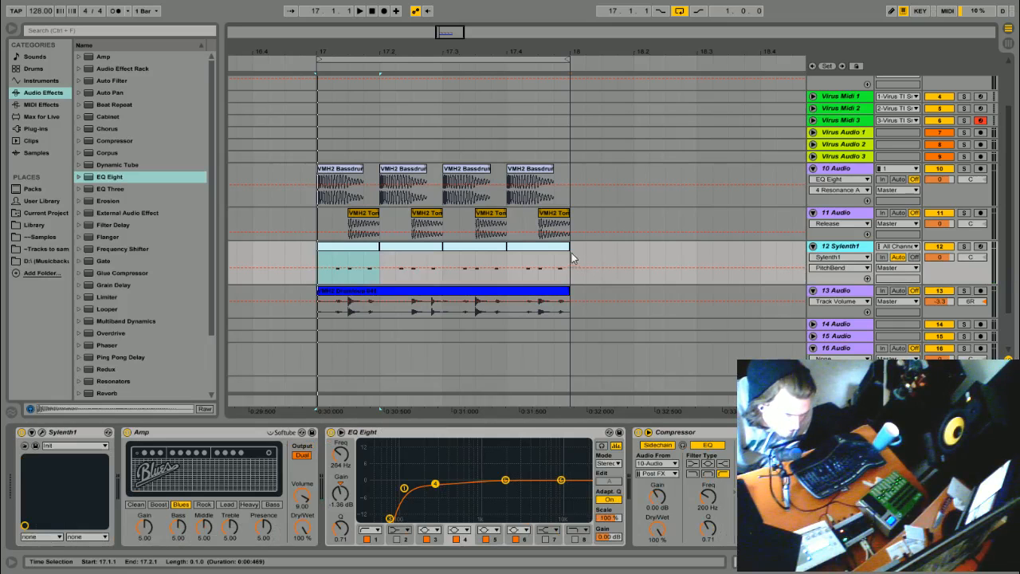
pyautogui.moveTo(571, 258); pyautogui.dragTo(330, 267)
pyautogui.rightClick(330, 268)
pyautogui.click(385, 321)
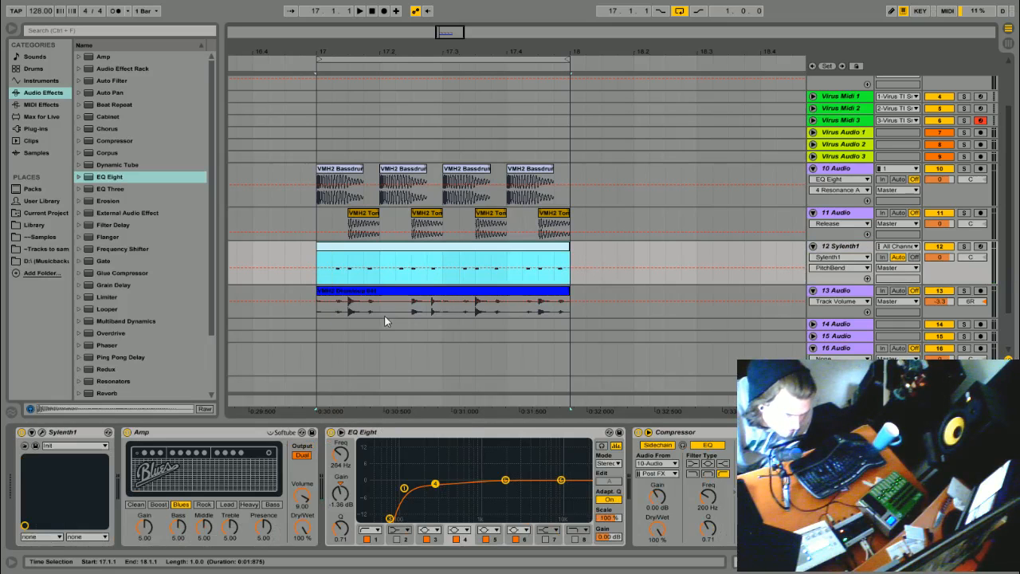
# Duplicate the bar 17 section of tracks 10 to 13 three times so the pattern runs to bar 21
pyautogui.moveTo(574, 303); pyautogui.dragTo(313, 193)
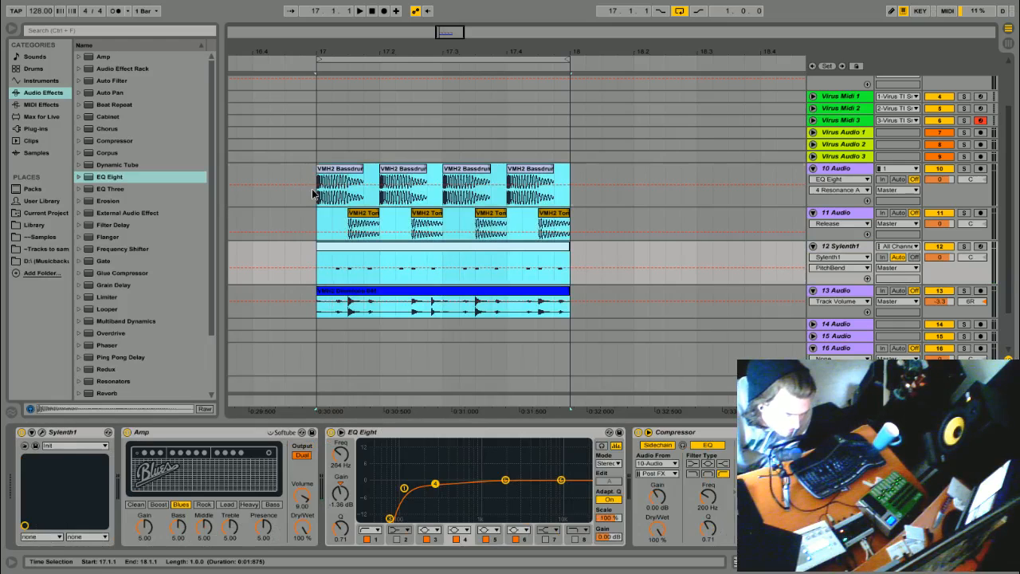
pyautogui.hotkey('ctrl', 'd')
pyautogui.hotkey('ctrl', 'd')
pyautogui.press('-')
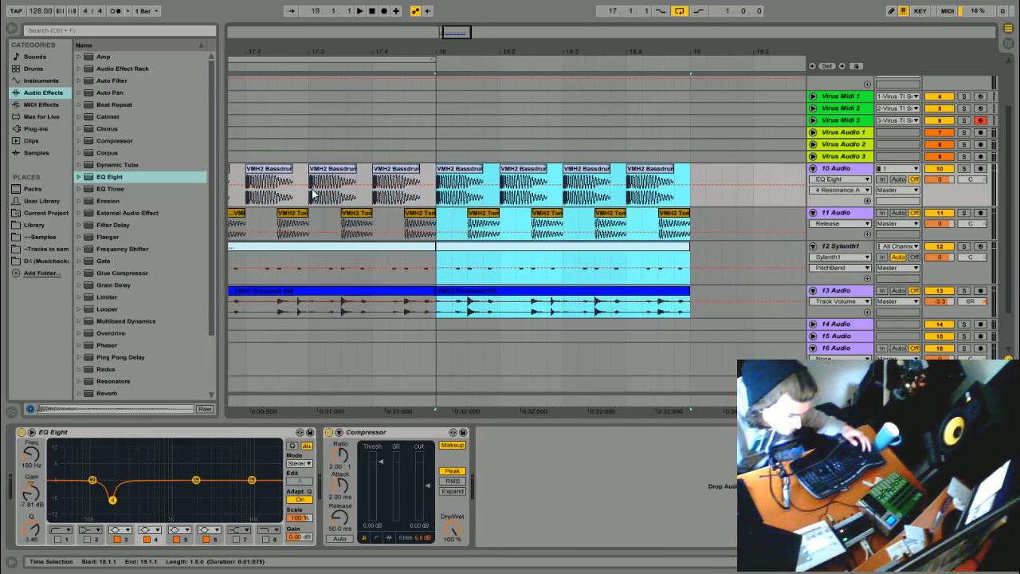
pyautogui.hotkey('ctrl', 'd')
pyautogui.press('-')
pyautogui.press('-')
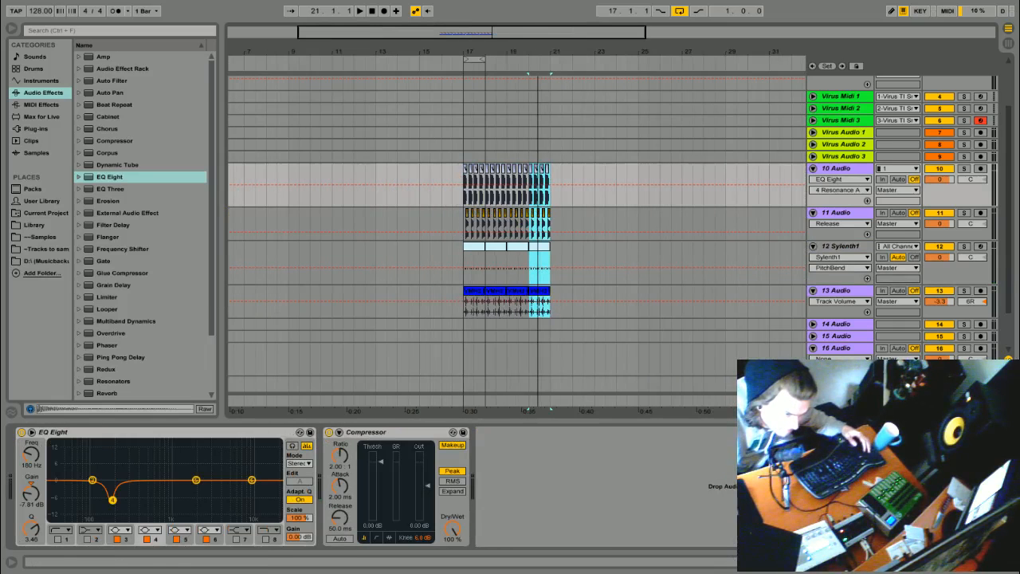
# Set the loop to cover the whole four-bar pattern from bar 17 to bar 21
pyautogui.press('space')
pyautogui.click(486, 74)
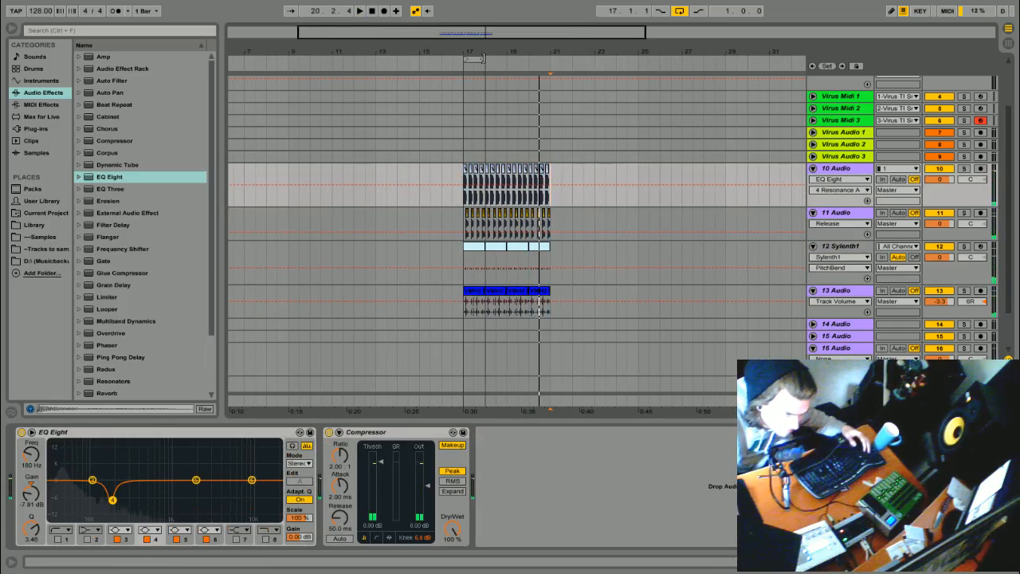
pyautogui.hotkey('ctrl', 'a')
pyautogui.hotkey('ctrl', 'l')
# Expose Sylenth1's PitchBend parameter and automate it as a rising ramp from 0 at bar 17 to 10 at bar 21
pyautogui.click(964, 264)
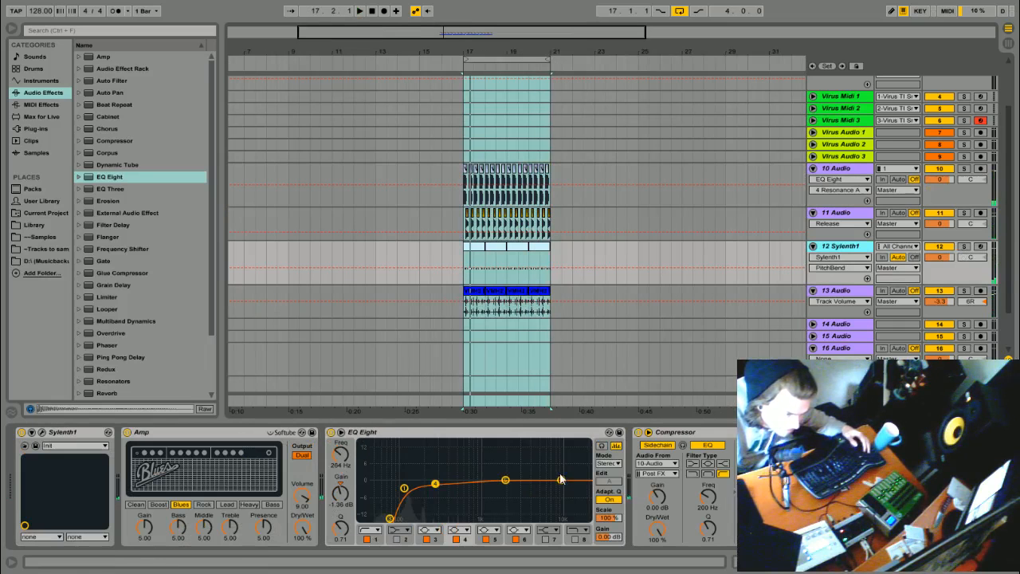
pyautogui.click(42, 432)
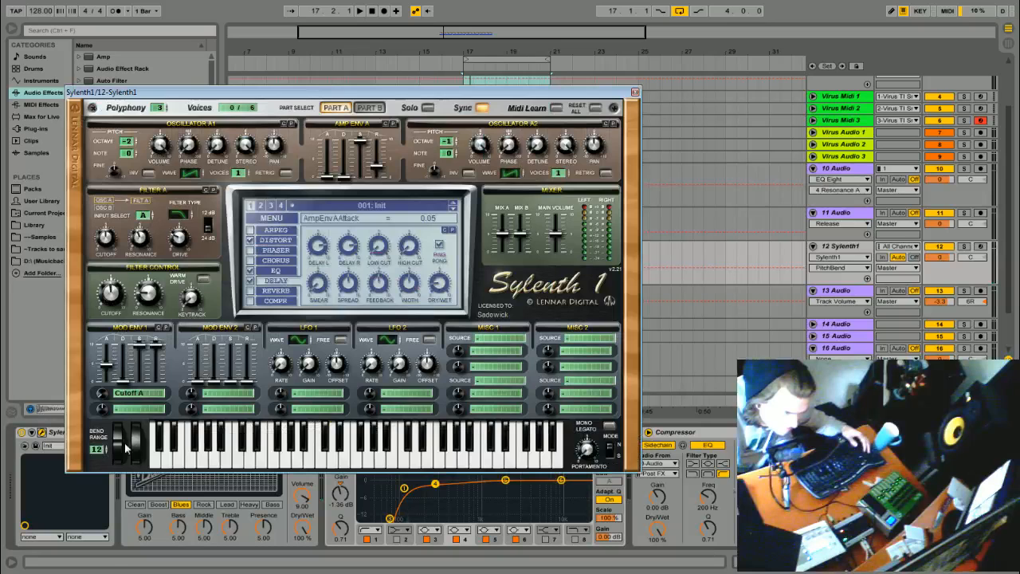
pyautogui.click(635, 93)
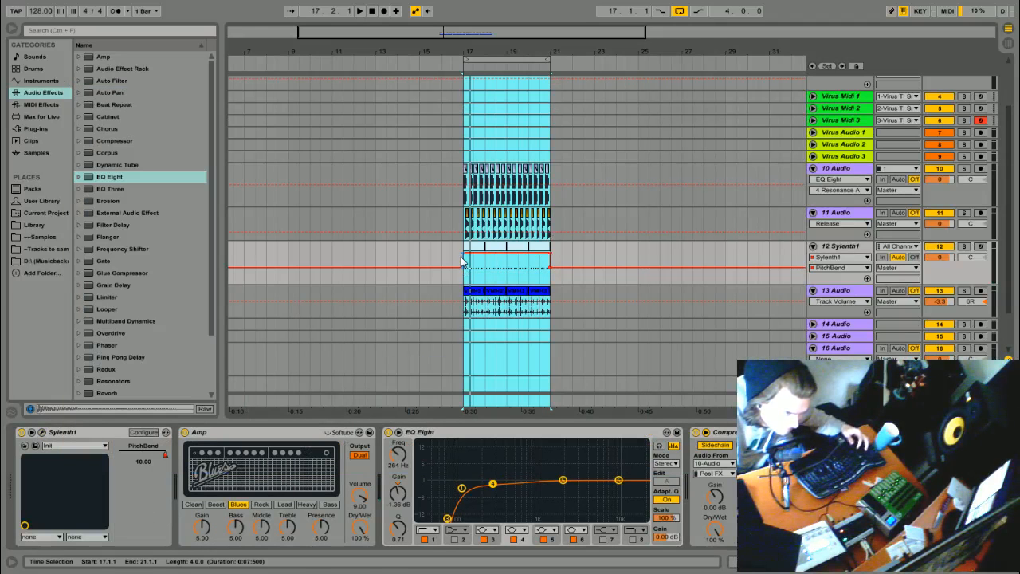
pyautogui.moveTo(465, 259); pyautogui.dragTo(465, 268)
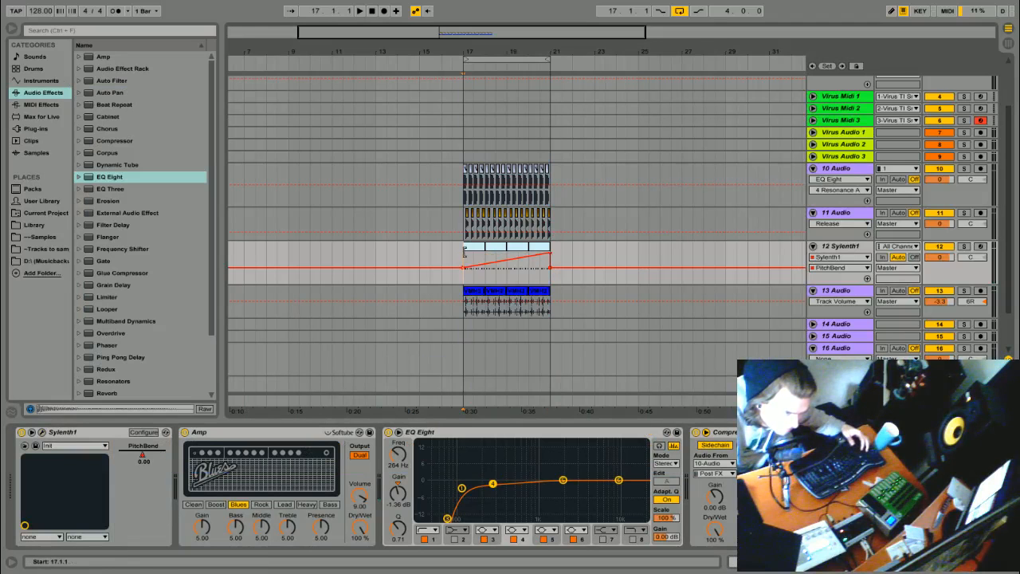
# Replace Sylenth1's four-bar PitchBend ramp with two rising two-bar ramps, from bar 17 to 19 and from bar 19 to 21
pyautogui.press('space')
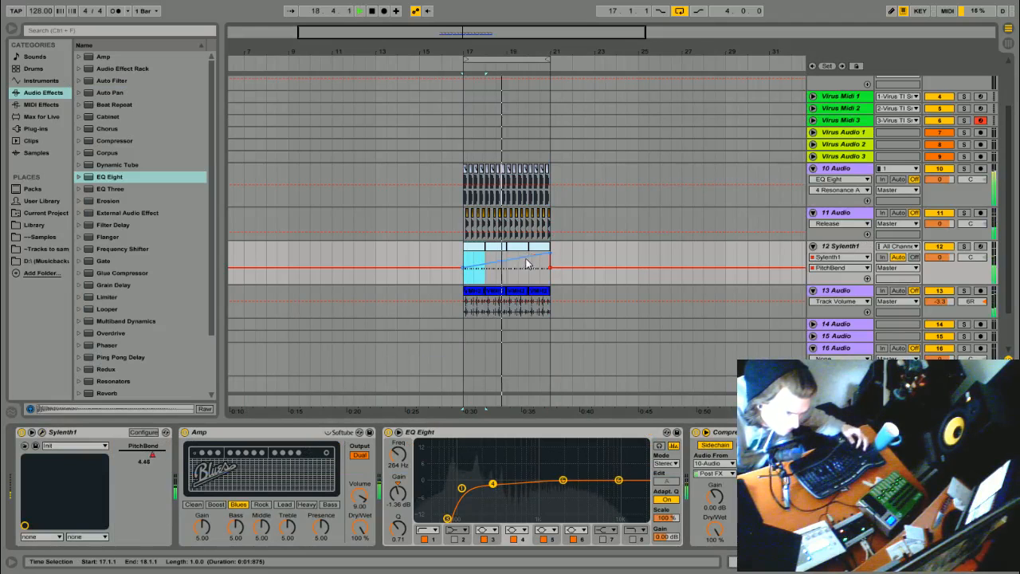
pyautogui.press('space')
pyautogui.moveTo(506, 273); pyautogui.dragTo(476, 271)
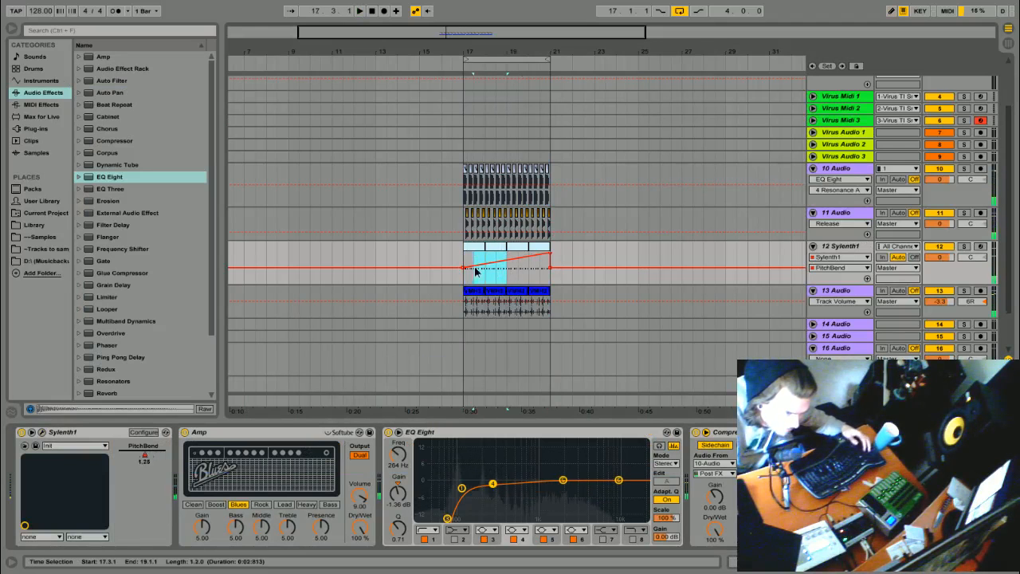
pyautogui.click(470, 248)
# Solo the Sylenth1 track during playback and set its EQ Eight band 4 to 250 Hz and -3.84 dB
pyautogui.press('space')
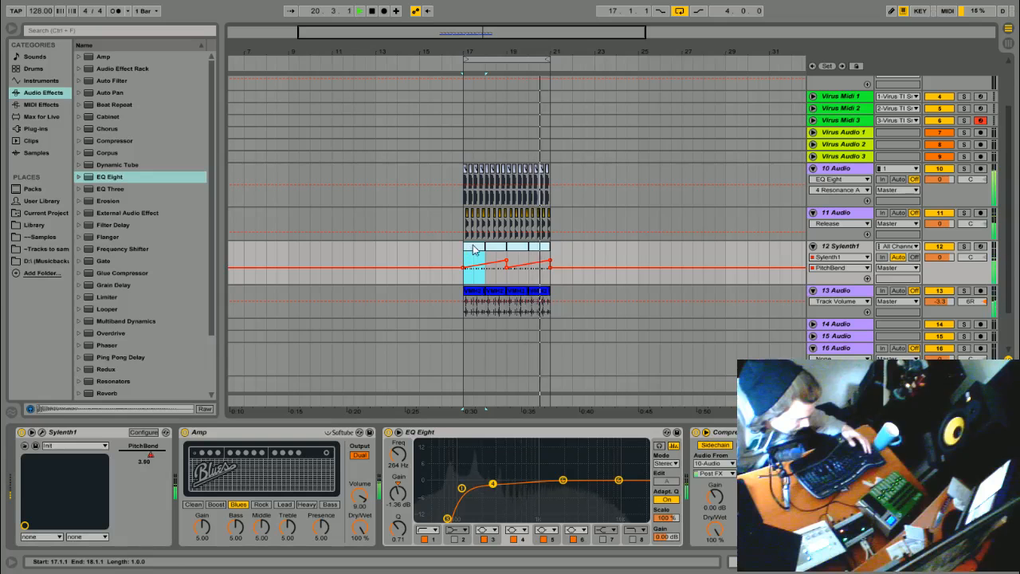
pyautogui.click(964, 247)
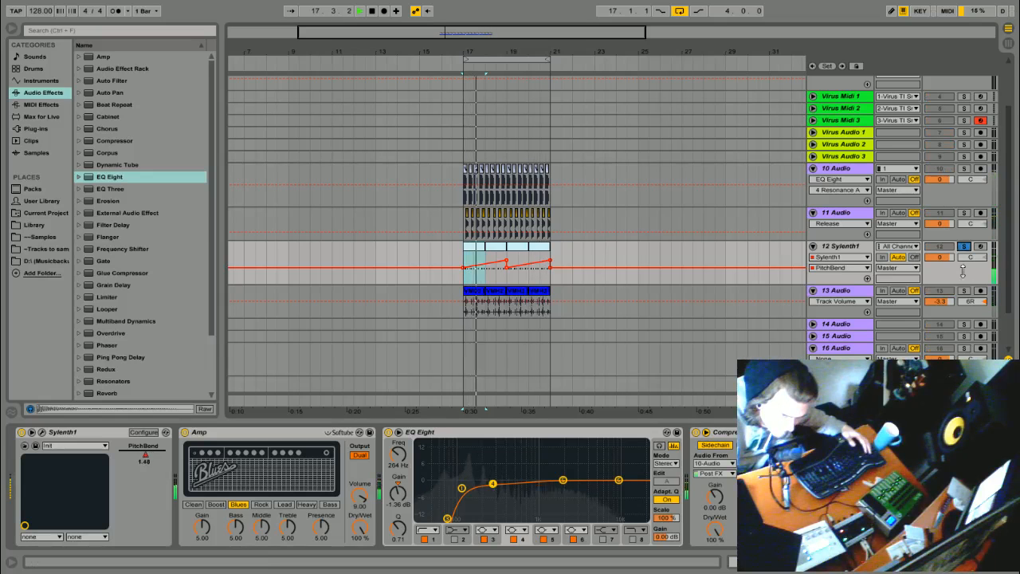
pyautogui.moveTo(493, 486); pyautogui.dragTo(491, 489)
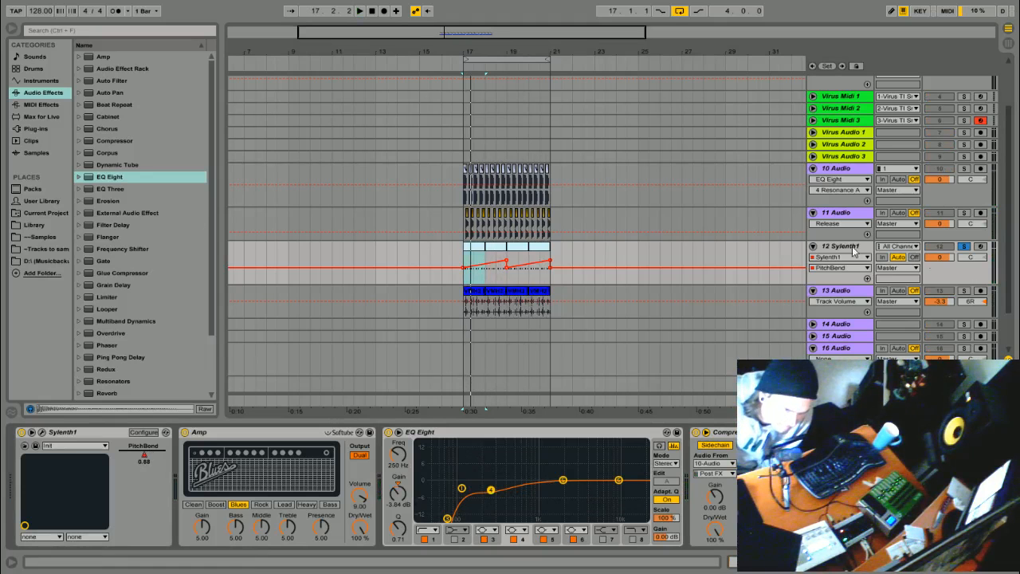
# Look through the VEH3 loop folders in the sample library, including VEH3 Houseloops 128BPM
pyautogui.click(934, 313)
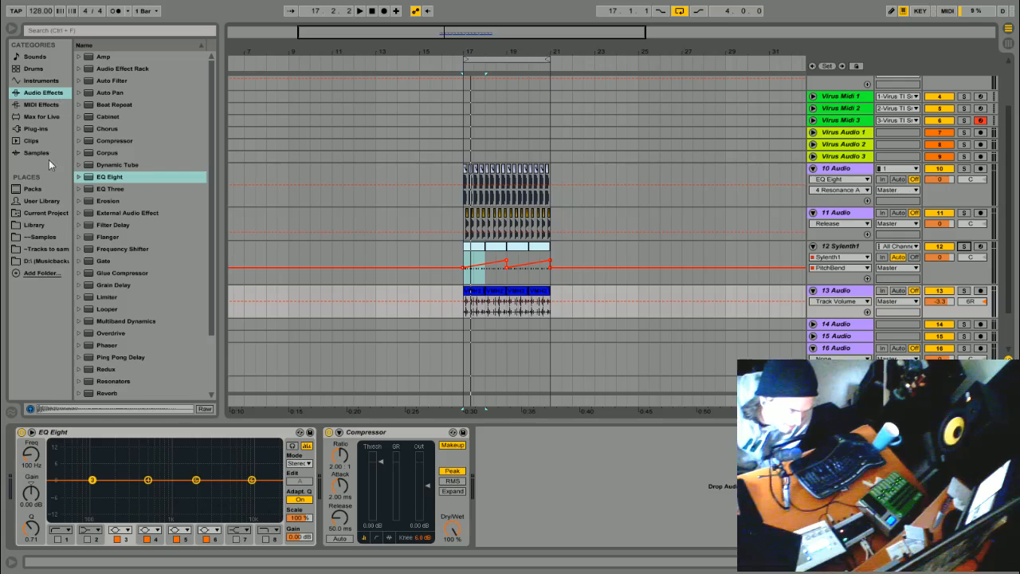
pyautogui.click(33, 224)
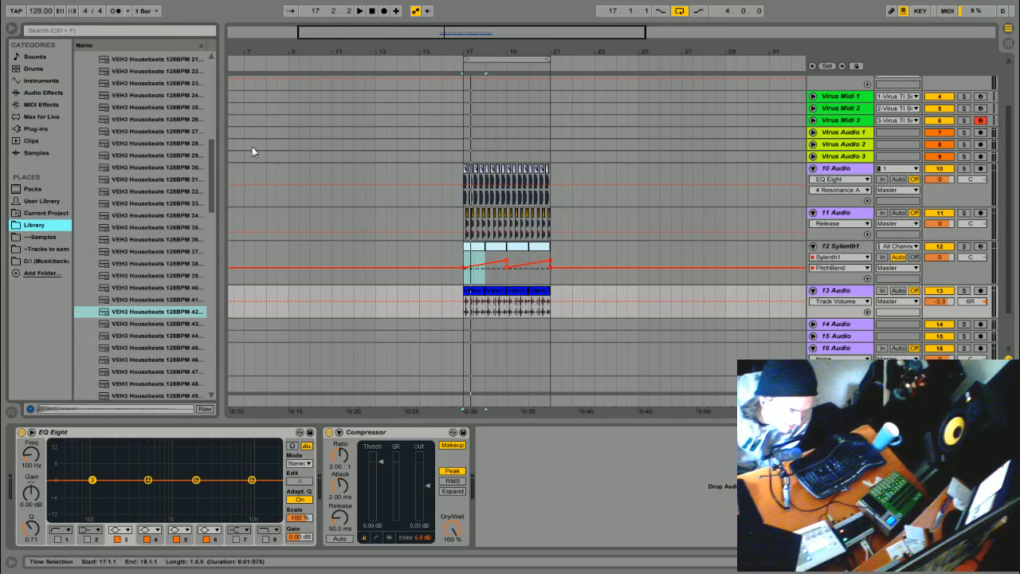
pyautogui.scroll(5, 172, 140)
pyautogui.click(87, 189)
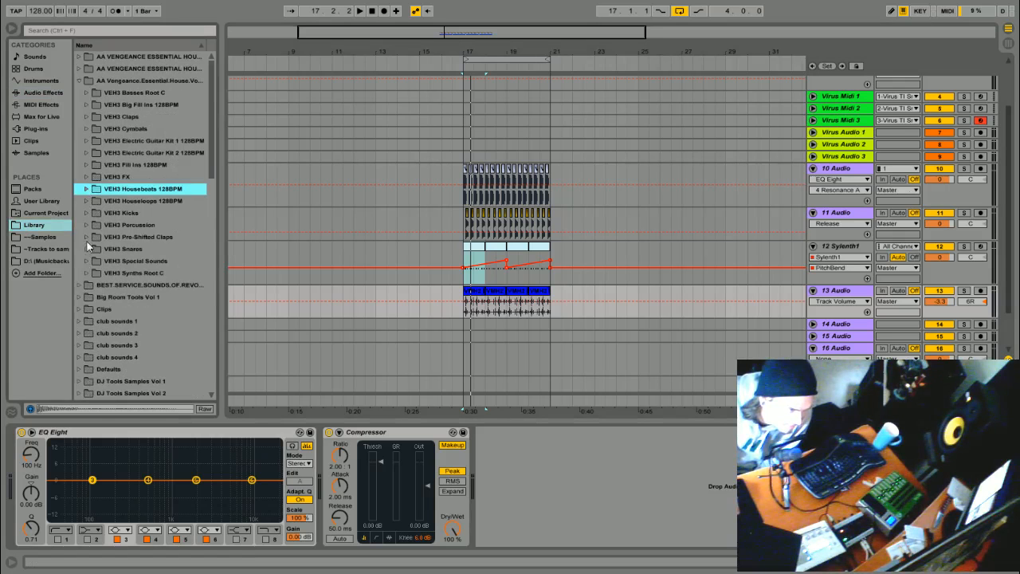
pyautogui.click(86, 201)
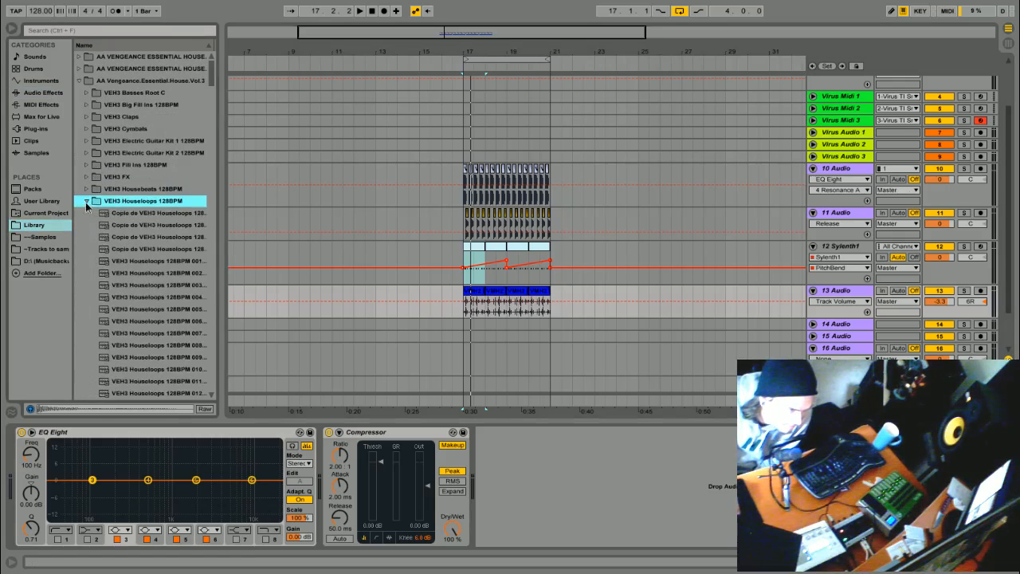
pyautogui.click(86, 202)
pyautogui.press('Up')
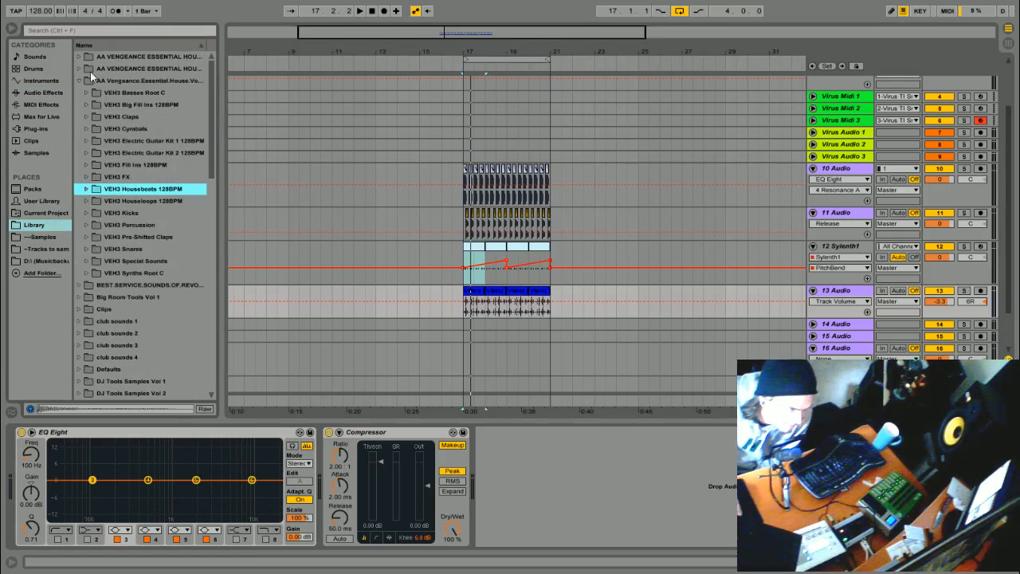
# Check the VEH2 Loops folder and open VEH1 Shaker Loops 128 BPM in the first Vengeance Essential House library
pyautogui.click(78, 80)
pyautogui.click(79, 70)
pyautogui.click(89, 138)
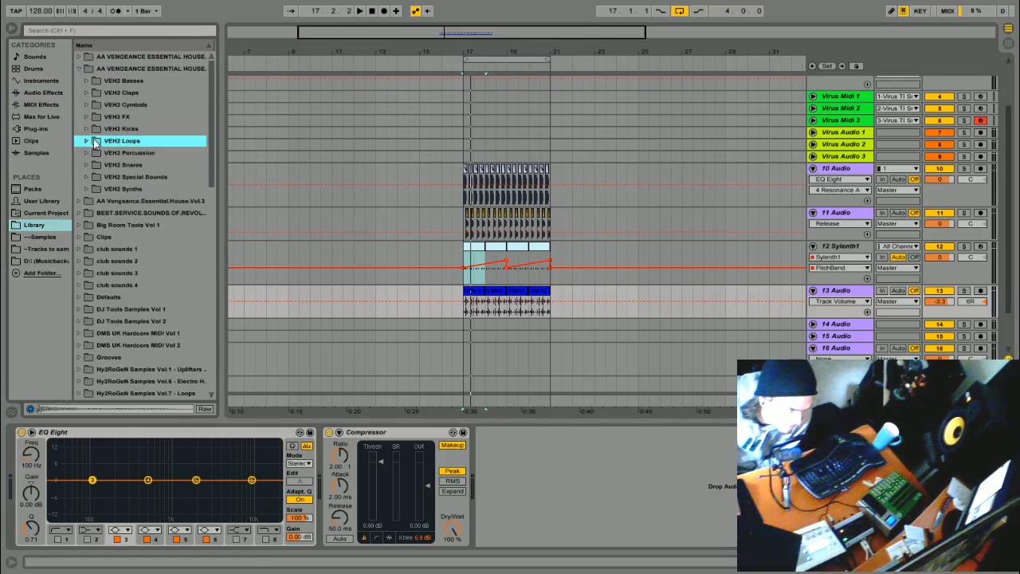
pyautogui.click(87, 141)
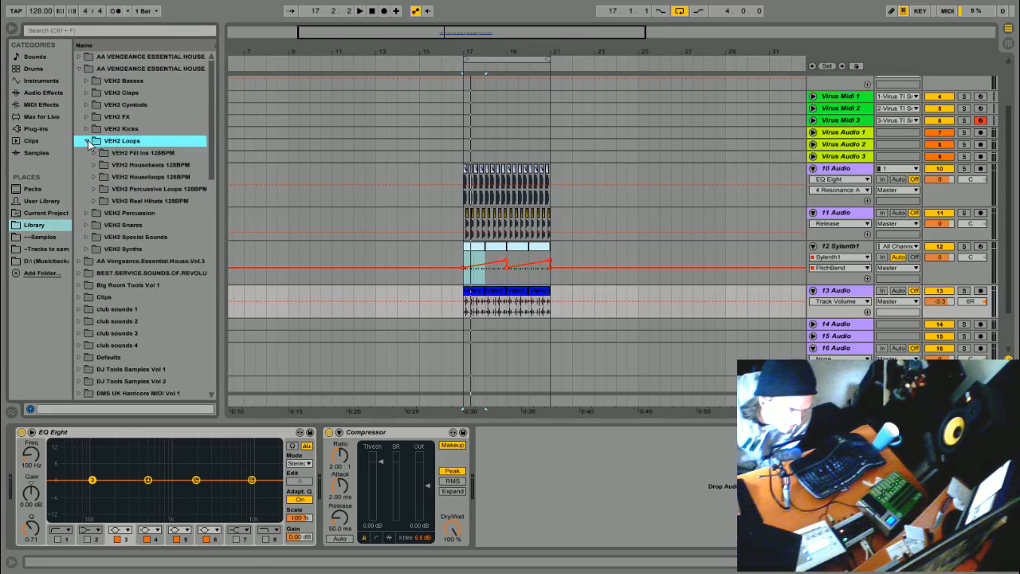
pyautogui.click(79, 69)
pyautogui.click(79, 57)
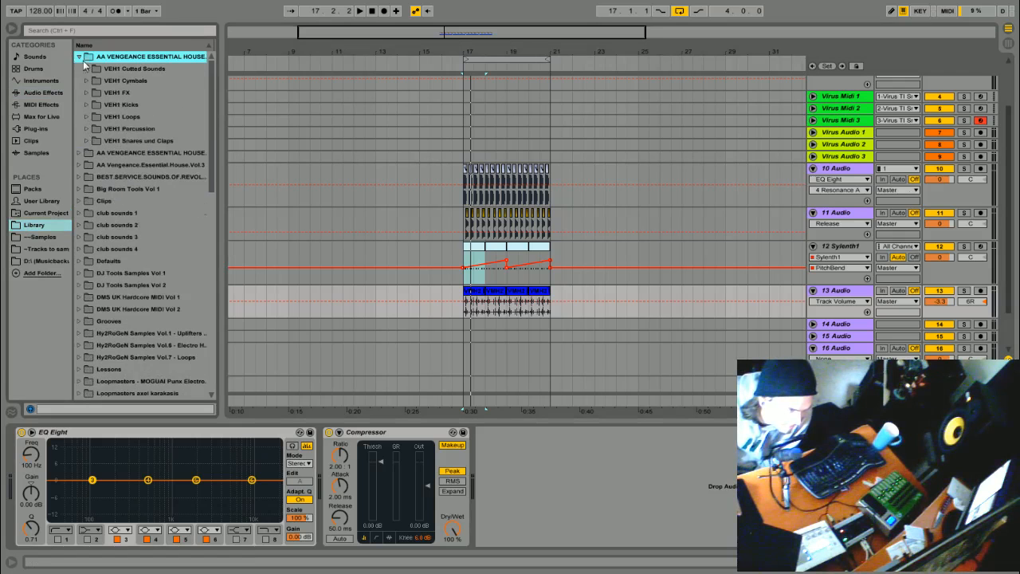
pyautogui.click(87, 117)
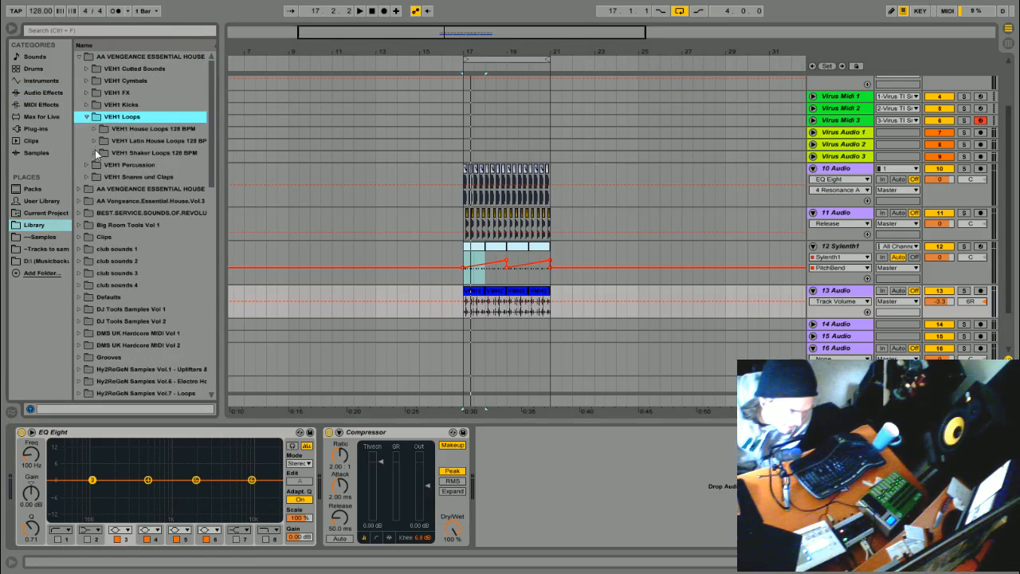
pyautogui.click(94, 151)
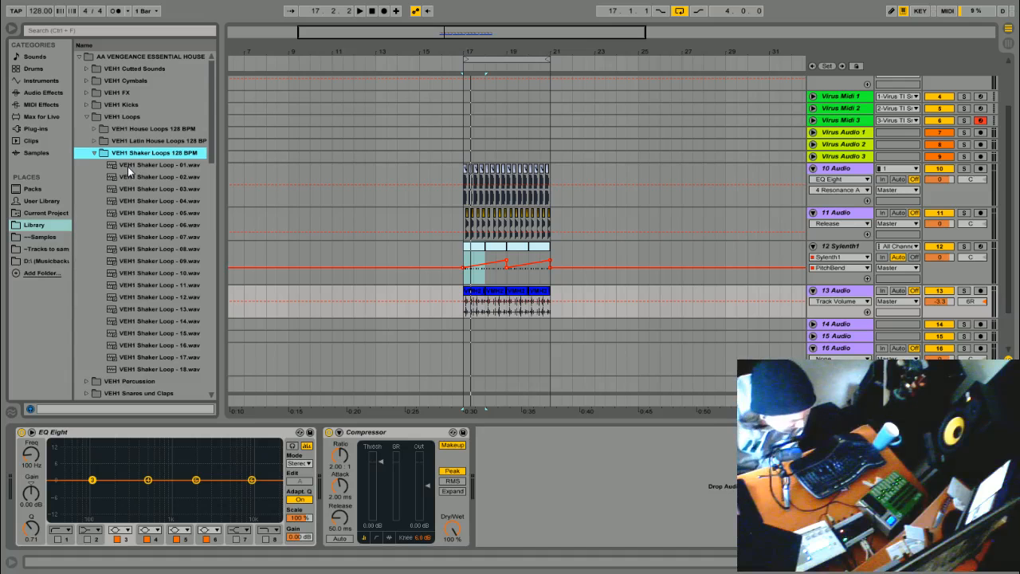
# Audition VEH1 Shaker Loops 01 to 05 and place VEH1 Shaker Loop - 05 on track 14 at bar 17
pyautogui.click(127, 165)
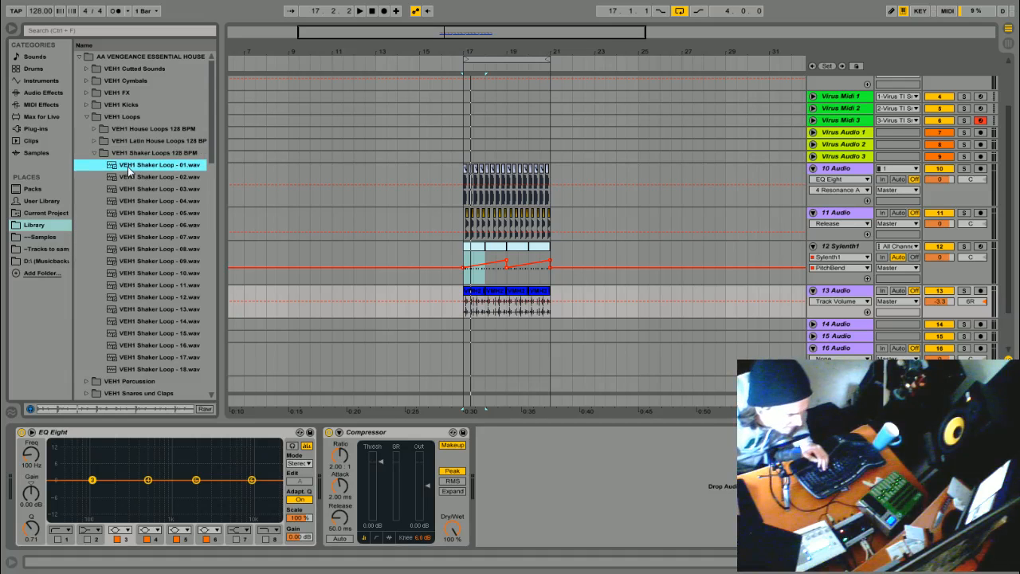
pyautogui.press('Down')
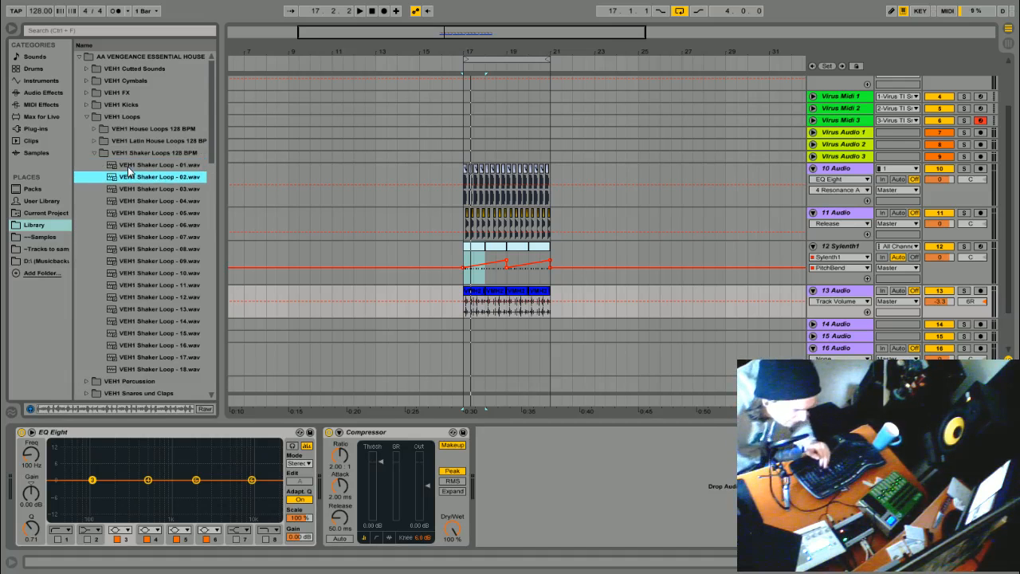
pyautogui.press('Down')
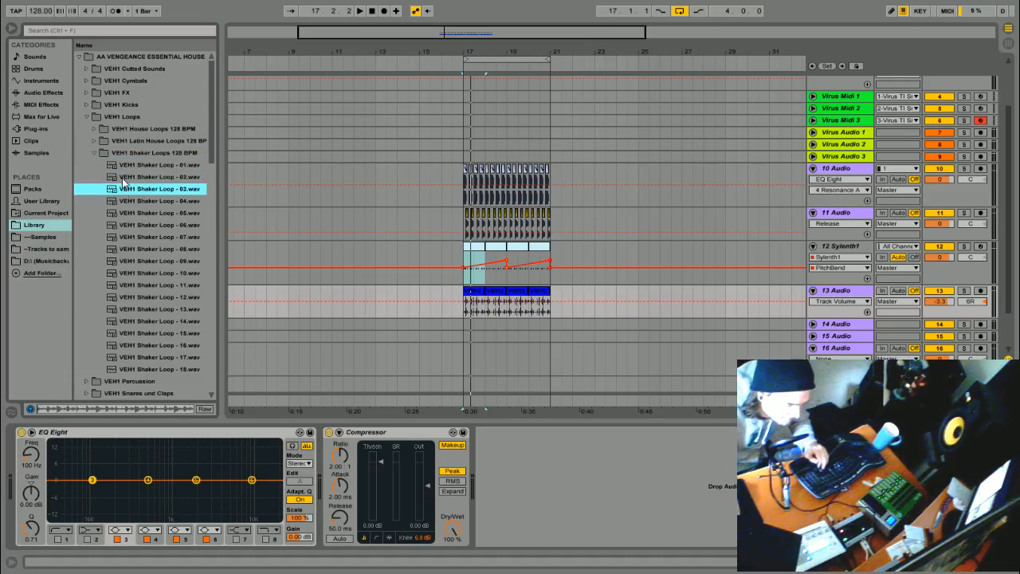
pyautogui.press('Down')
pyautogui.press('Down')
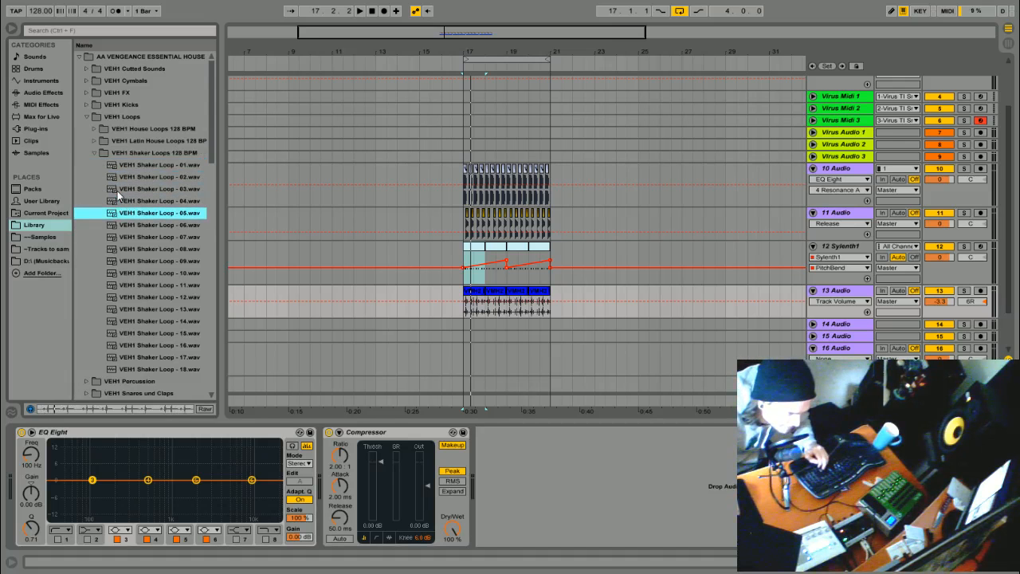
pyautogui.moveTo(141, 220); pyautogui.dragTo(471, 325)
# Extend the shaker loop clip to bar 21, and set track 14's volume to -2.6 and its panning to 6L
pyautogui.press('space')
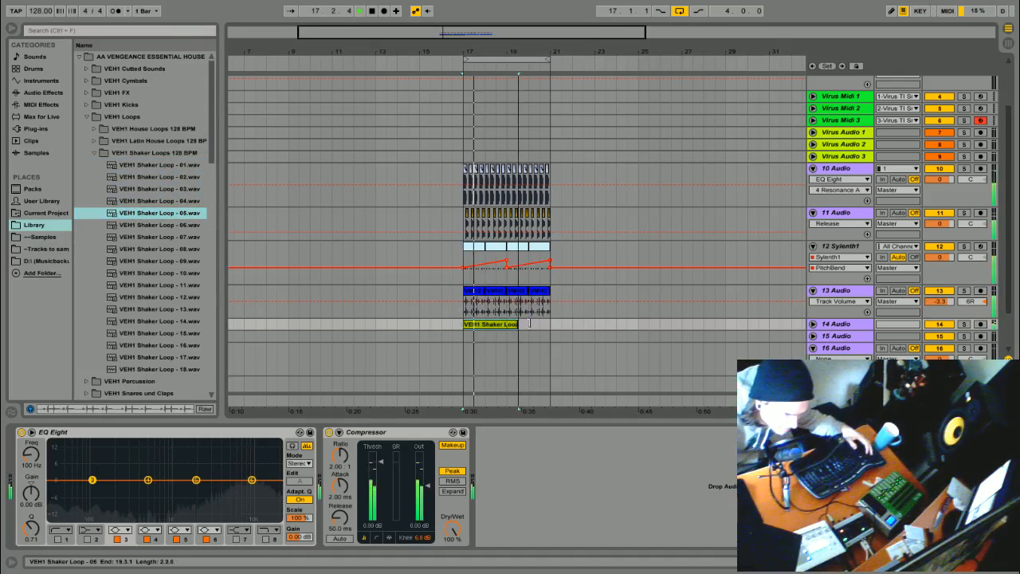
pyautogui.click(813, 324)
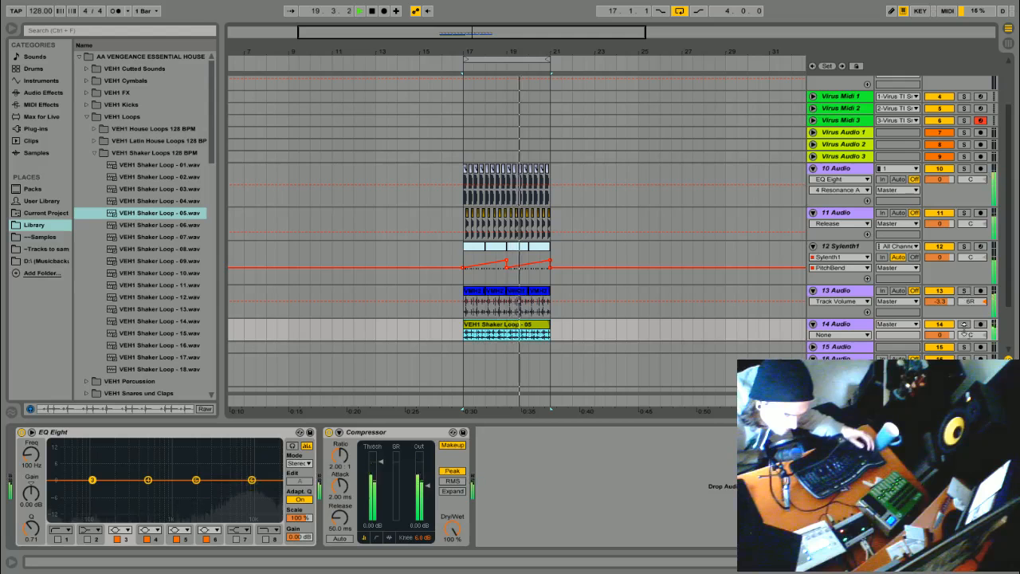
pyautogui.moveTo(970, 335)
pyautogui.mouseDown()
pyautogui.moveTo(970, 346)
pyautogui.moveTo(975, 333)
pyautogui.mouseUp()
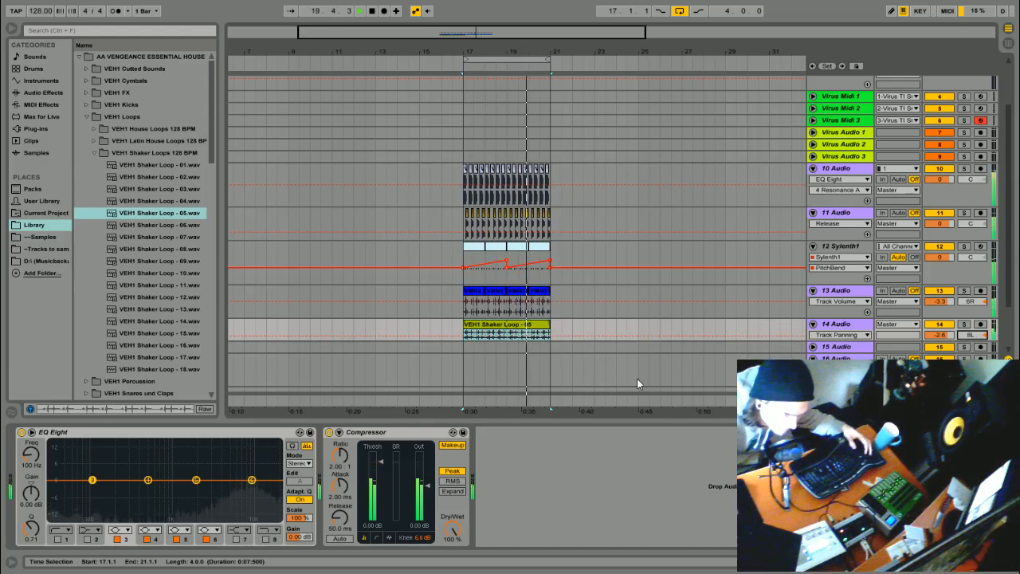
# Stop playback and open the Sylenth1 plug-in window on track 12
pyautogui.click(837, 246)
pyautogui.press('space')
pyautogui.click(42, 432)
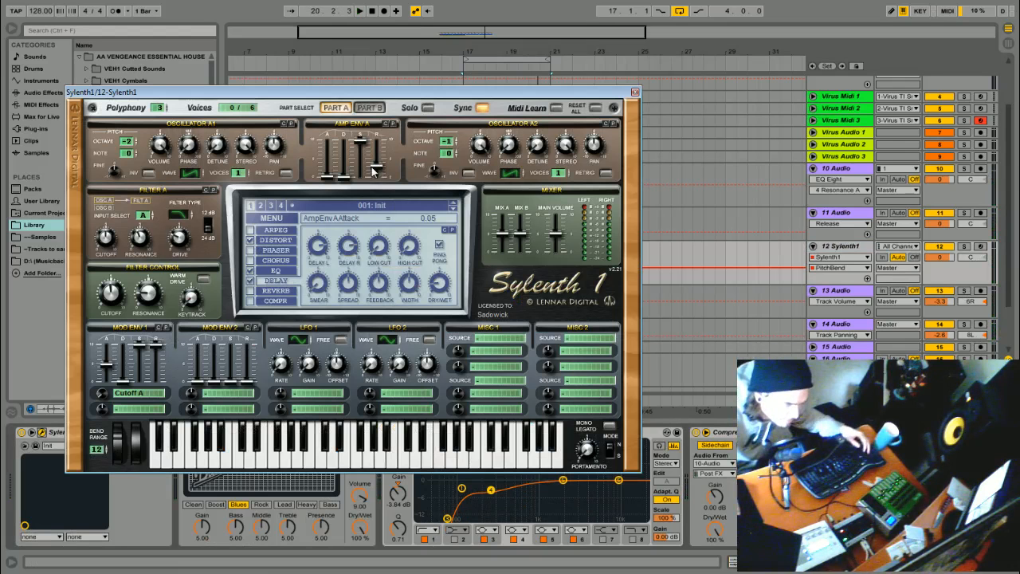
# Try an amp envelope A release of 6.71 in Sylenth1 and undo the last changes
pyautogui.press('space')
pyautogui.moveTo(375, 171); pyautogui.dragTo(381, 132)
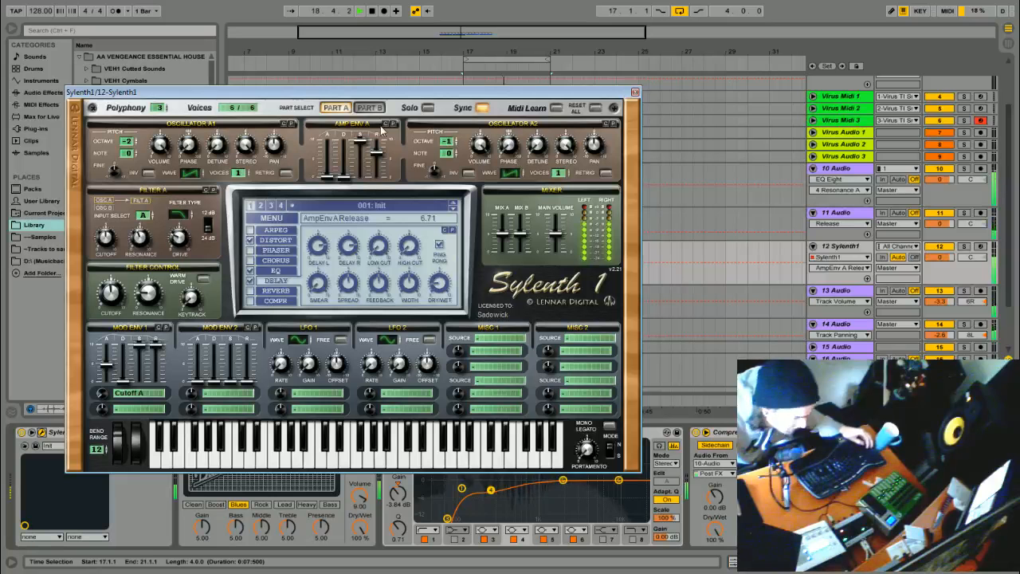
pyautogui.hotkey('ctrl', 'z')
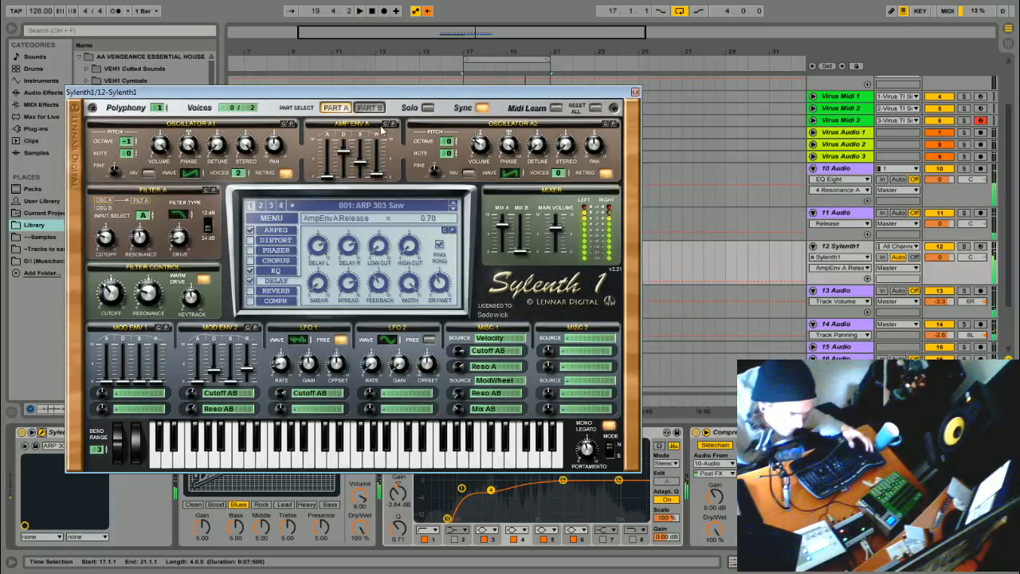
pyautogui.press('space')
pyautogui.moveTo(295, 96); pyautogui.dragTo(340, 84)
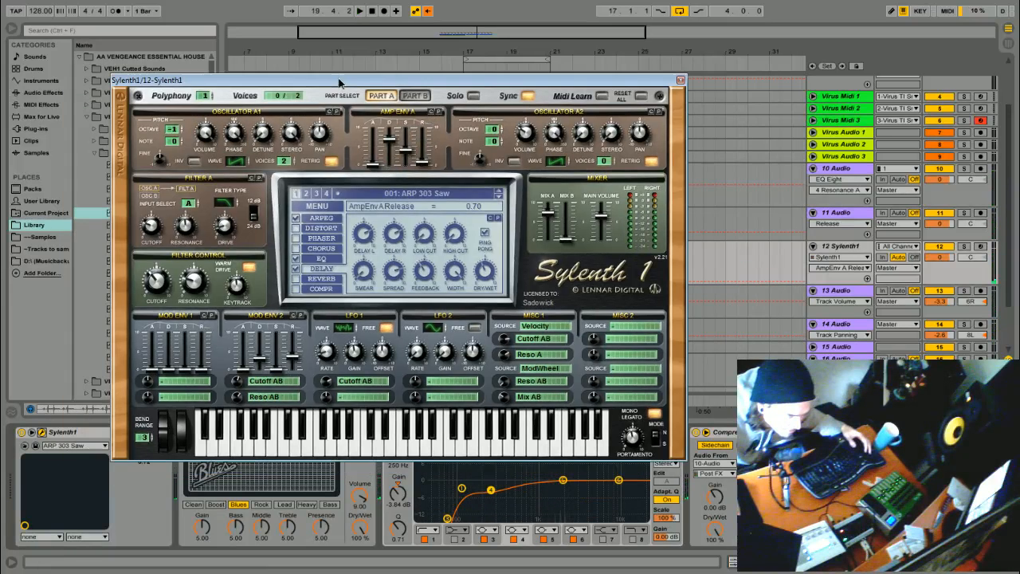
pyautogui.click(36, 3)
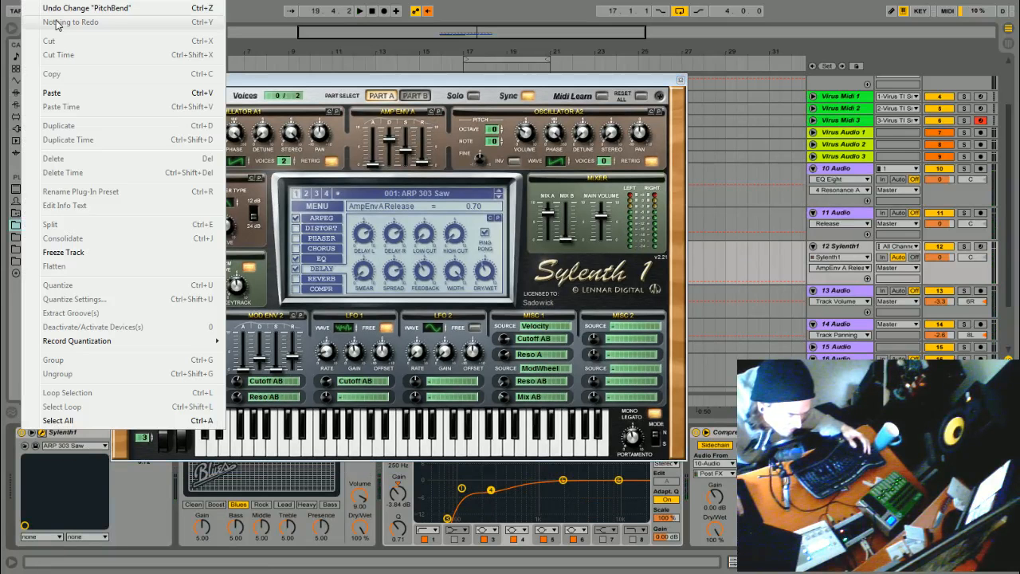
pyautogui.click(63, 9)
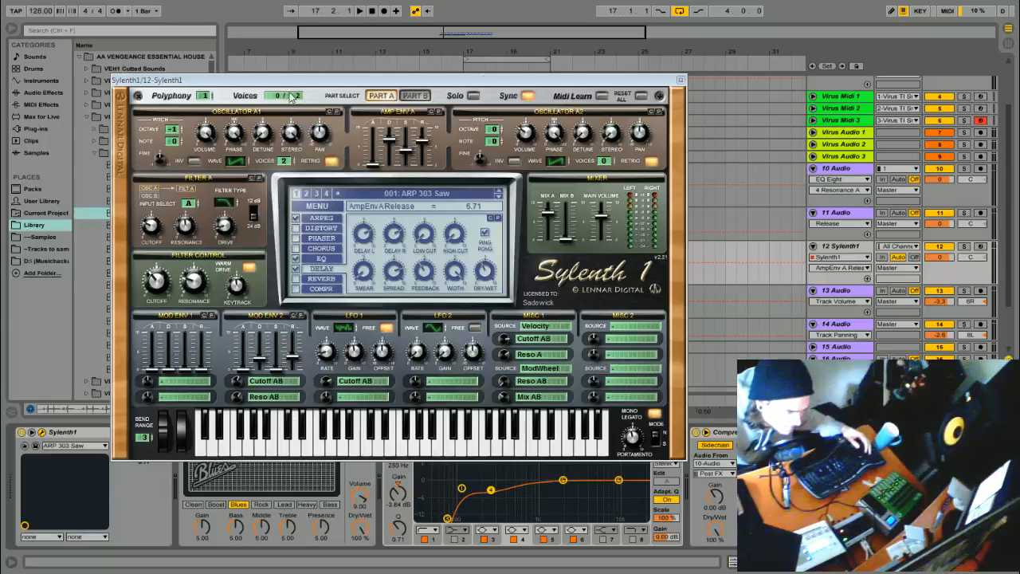
# Initialise the Sylenth1 preset and set oscillator A1's octave to -2
pyautogui.click(317, 205)
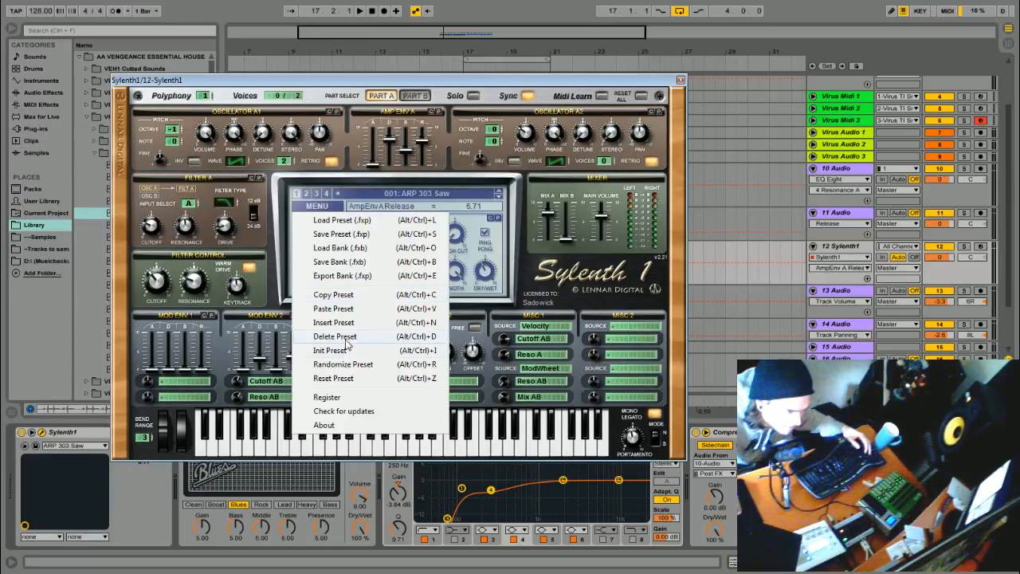
pyautogui.click(351, 351)
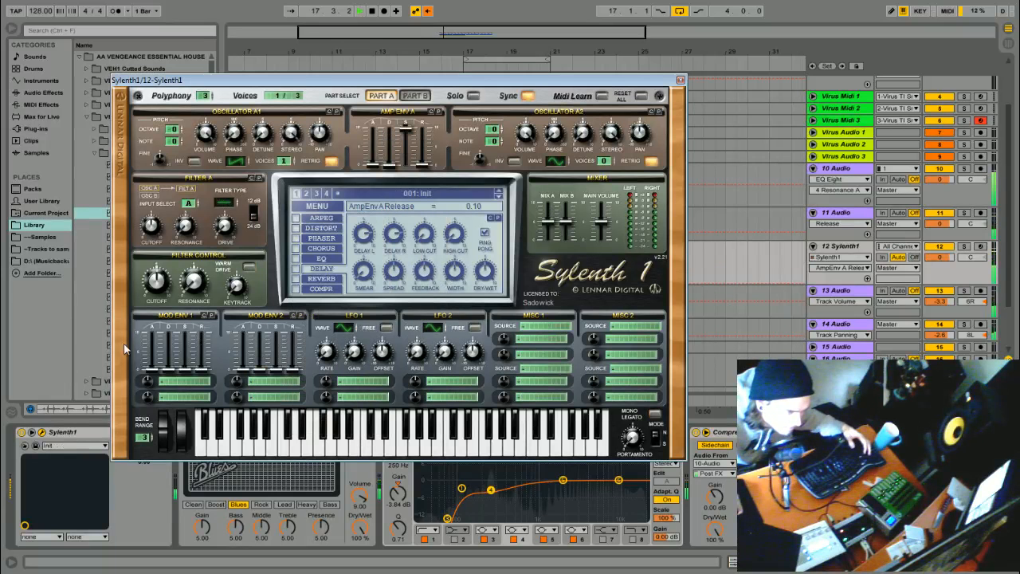
pyautogui.moveTo(176, 130); pyautogui.dragTo(177, 147)
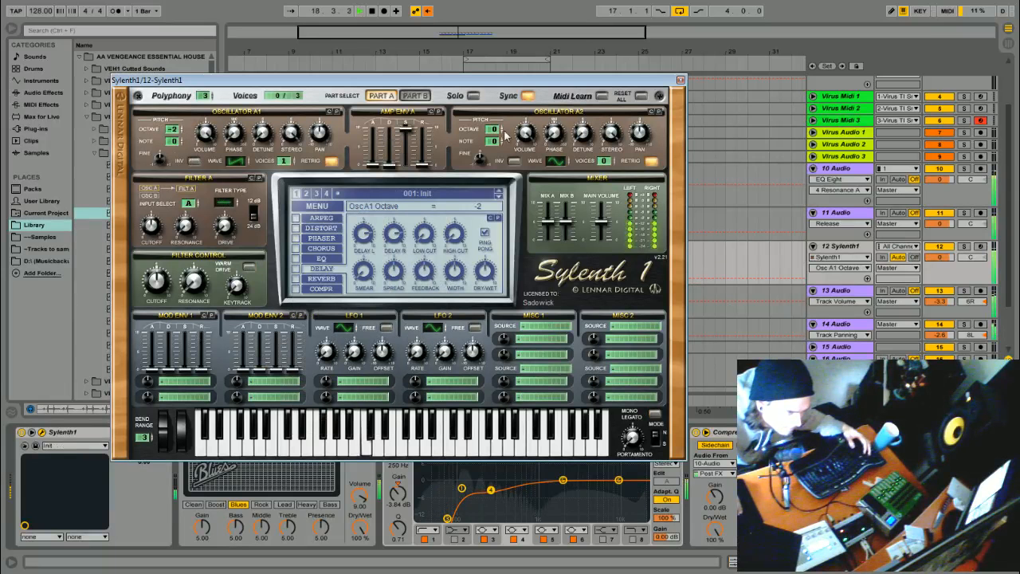
# Set oscillator A2 to a Saw wave with 1 voice at octave -3, and set filter A's type to Lowpass
pyautogui.click(557, 162)
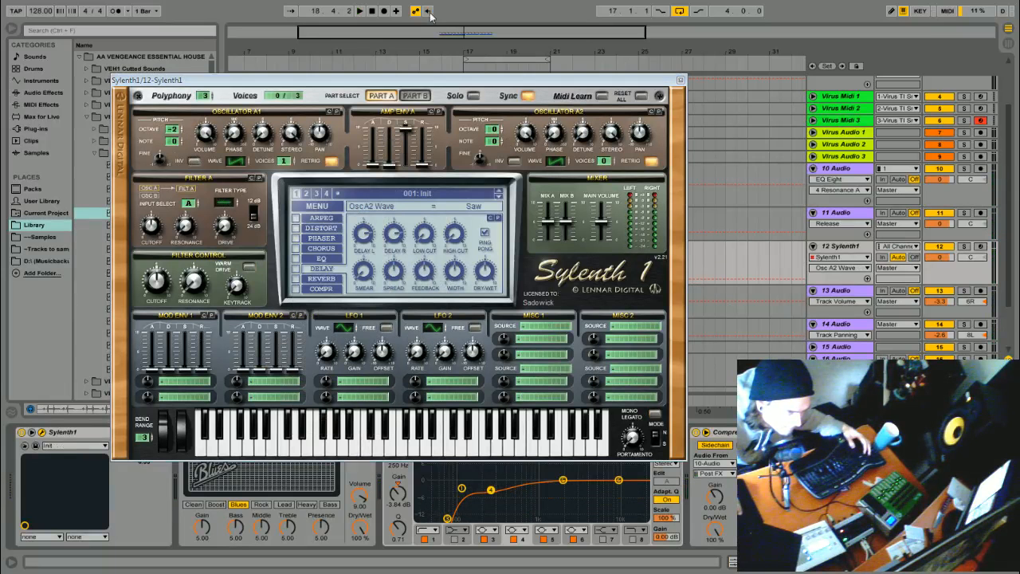
pyautogui.click(605, 162)
pyautogui.press('space')
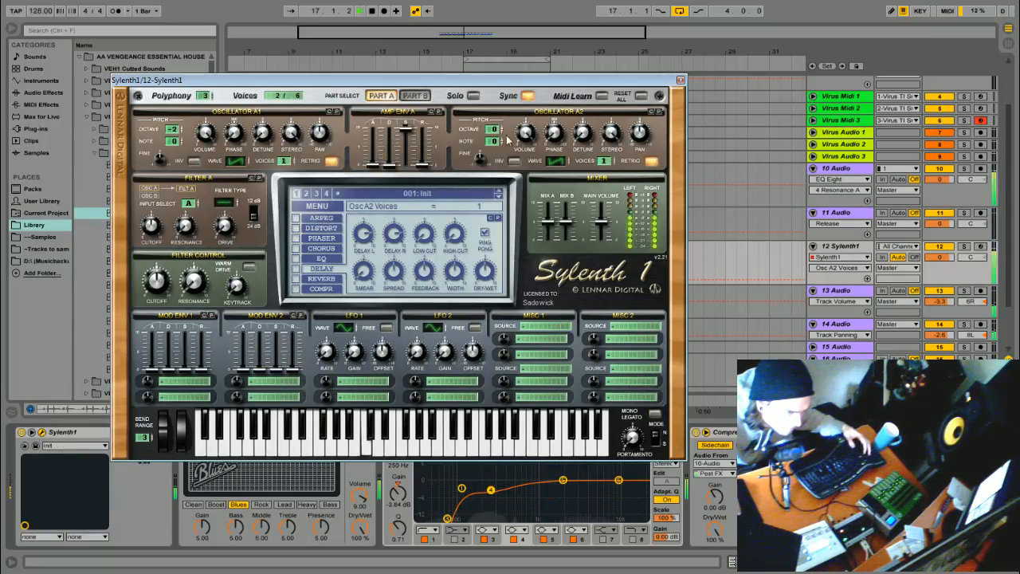
pyautogui.moveTo(493, 130); pyautogui.dragTo(493, 160)
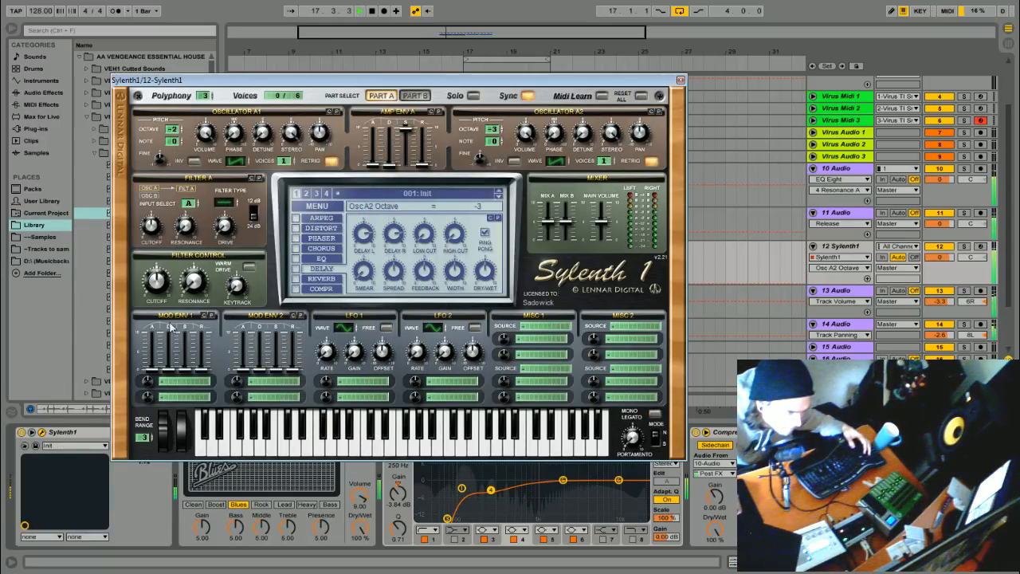
pyautogui.click(235, 204)
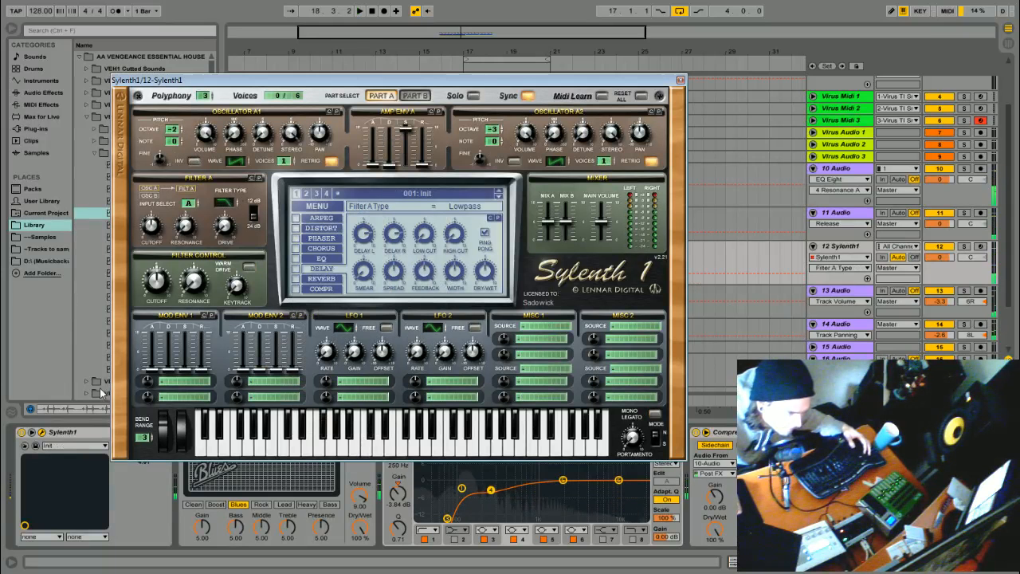
# Route Sylenth1's mod envelope 1 to Cutoff A, raise its attack, sustain and release, and set the filter control cutoff to 360.14 Hz during playback
pyautogui.click(177, 383)
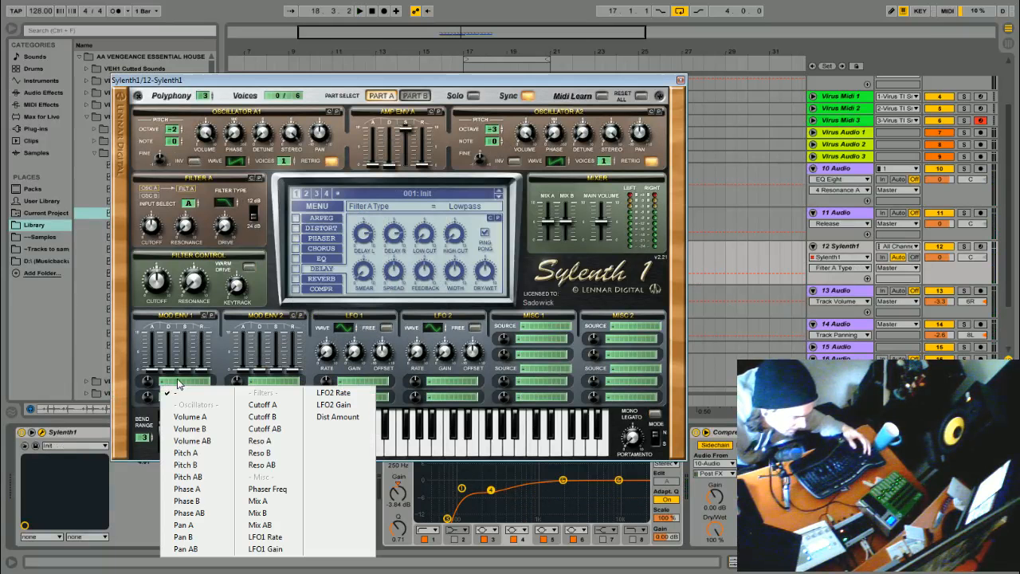
pyautogui.click(262, 404)
pyautogui.moveTo(151, 369); pyautogui.dragTo(191, 254)
pyautogui.press('space')
pyautogui.click(225, 225)
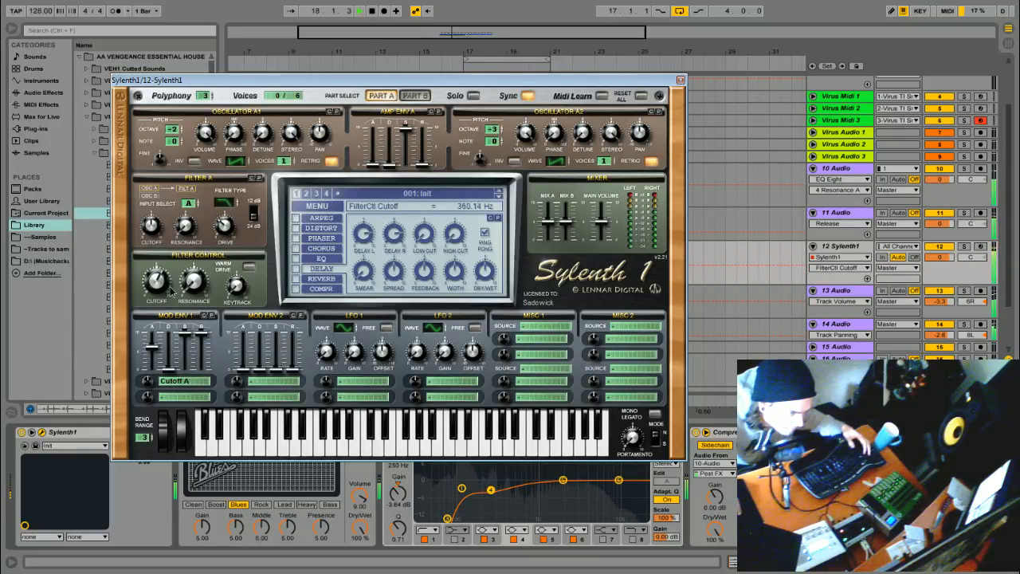
# Set amp envelope A's release to 2.28, the polyphony to 1 and the filter control cutoff to 213.66 Hz
pyautogui.moveTo(424, 177); pyautogui.dragTo(423, 140)
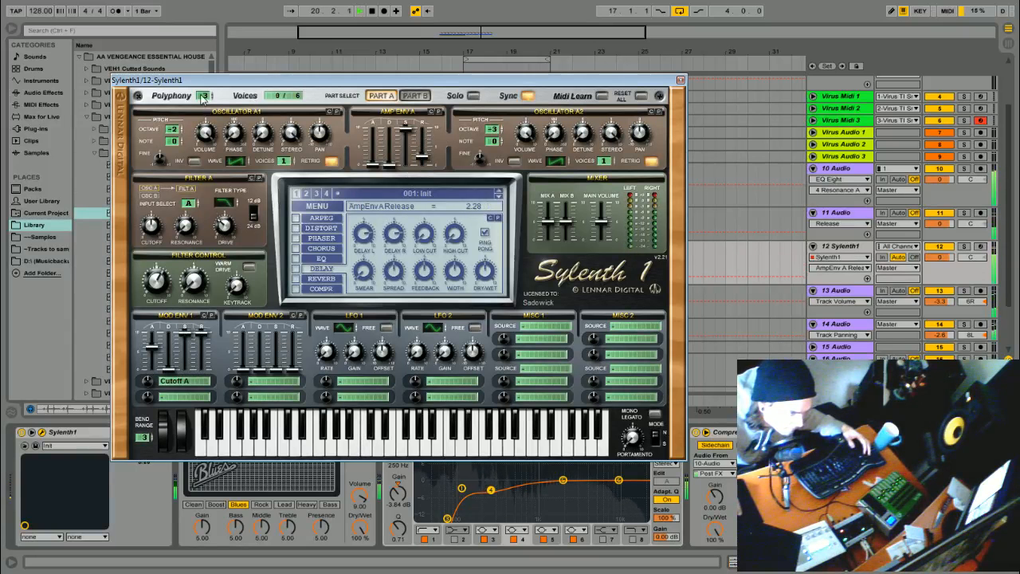
pyautogui.moveTo(204, 95); pyautogui.dragTo(206, 111)
pyautogui.moveTo(163, 283); pyautogui.dragTo(175, 313)
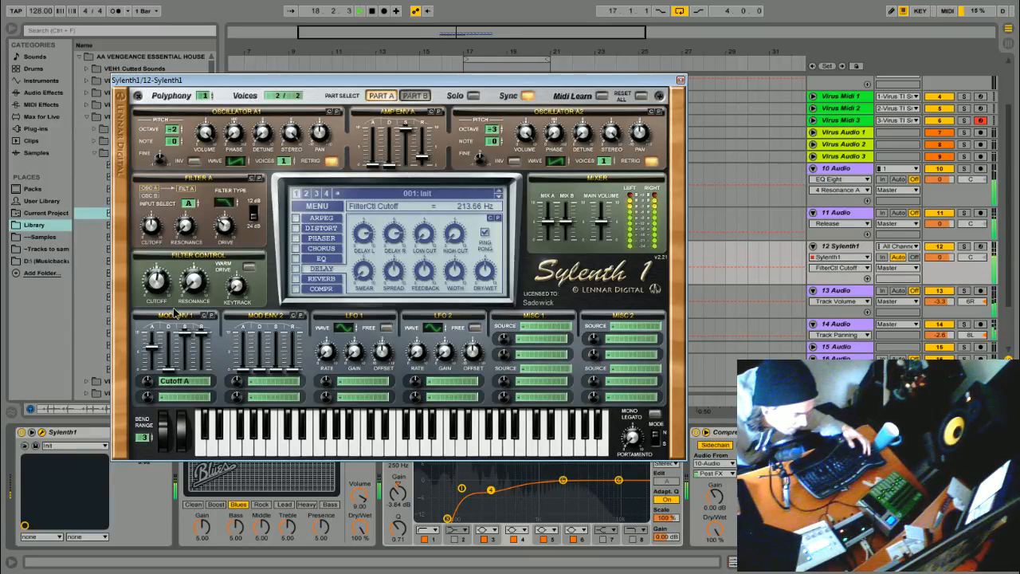
# Set oscillator A1's octave to -1, oscillator A2's to 0 and the filter control cutoff to 132.92 Hz, and close Sylenth1
pyautogui.click(173, 130)
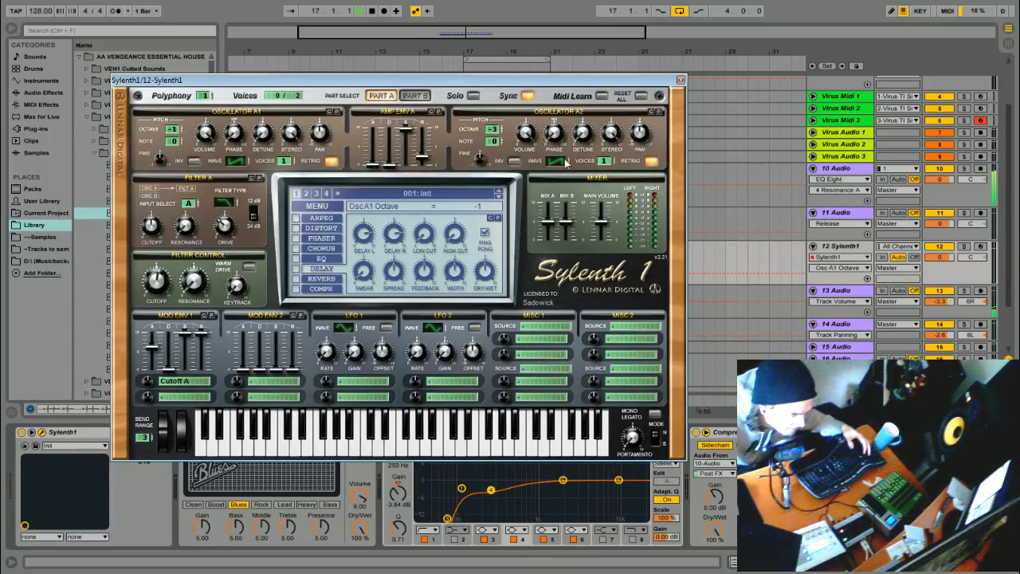
pyautogui.moveTo(492, 130)
pyautogui.mouseDown()
pyautogui.moveTo(493, 120)
pyautogui.moveTo(503, 125)
pyautogui.mouseUp()
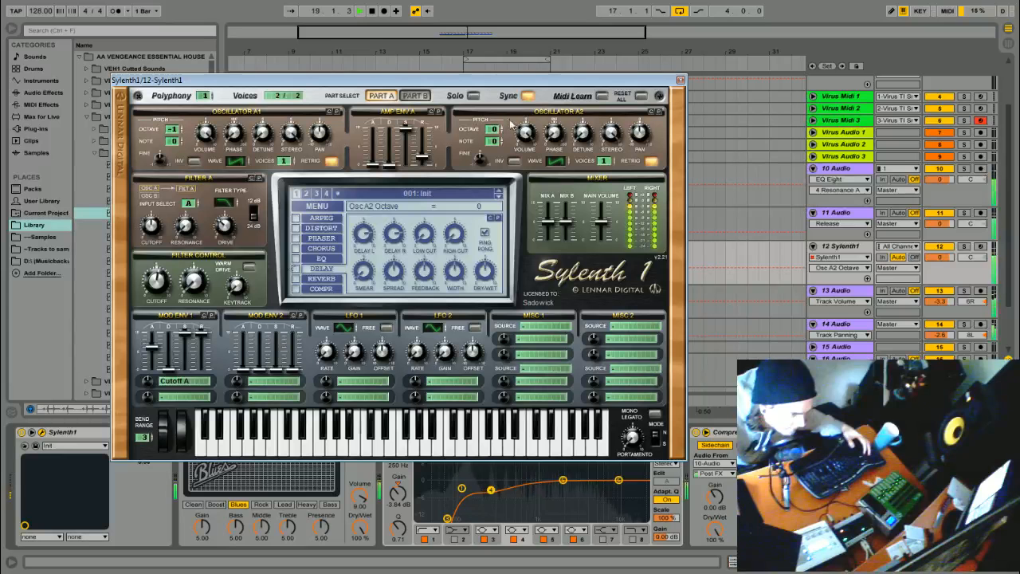
pyautogui.moveTo(157, 282); pyautogui.dragTo(165, 299)
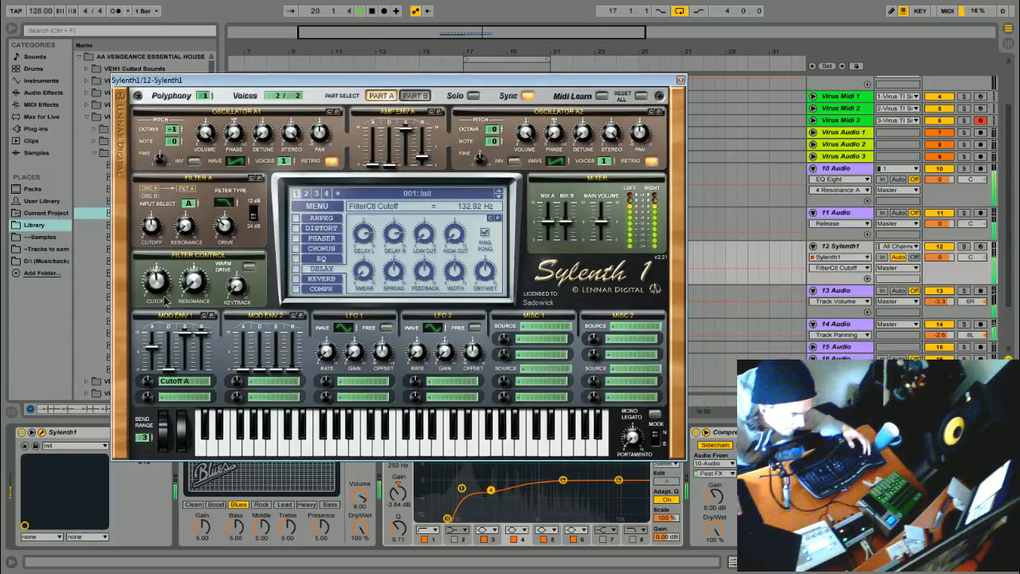
pyautogui.click(680, 80)
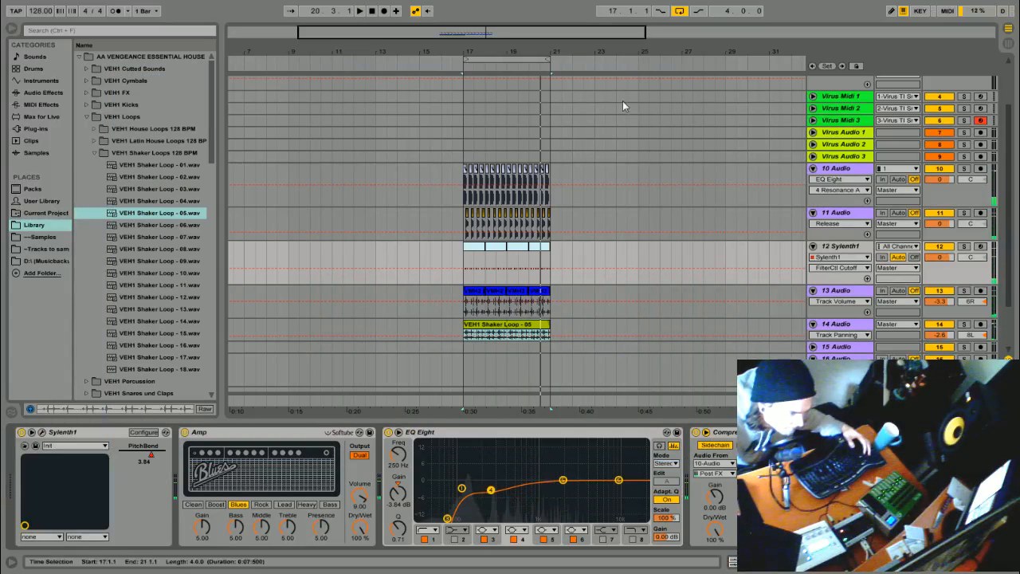
# Bring up the amp envelope A release automation on track 12 and try a raised segment near the end of the loop
pyautogui.click(42, 433)
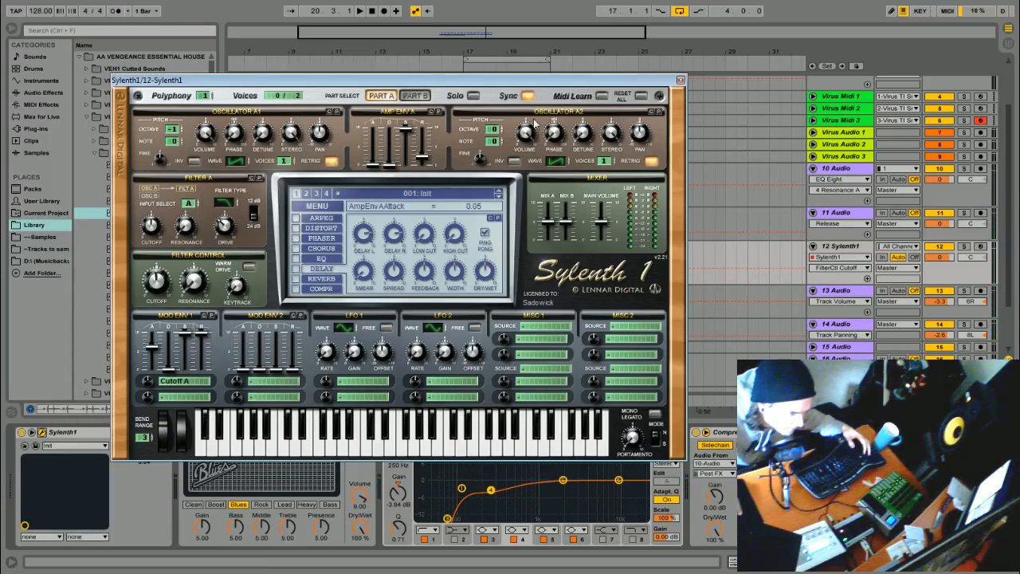
pyautogui.click(680, 81)
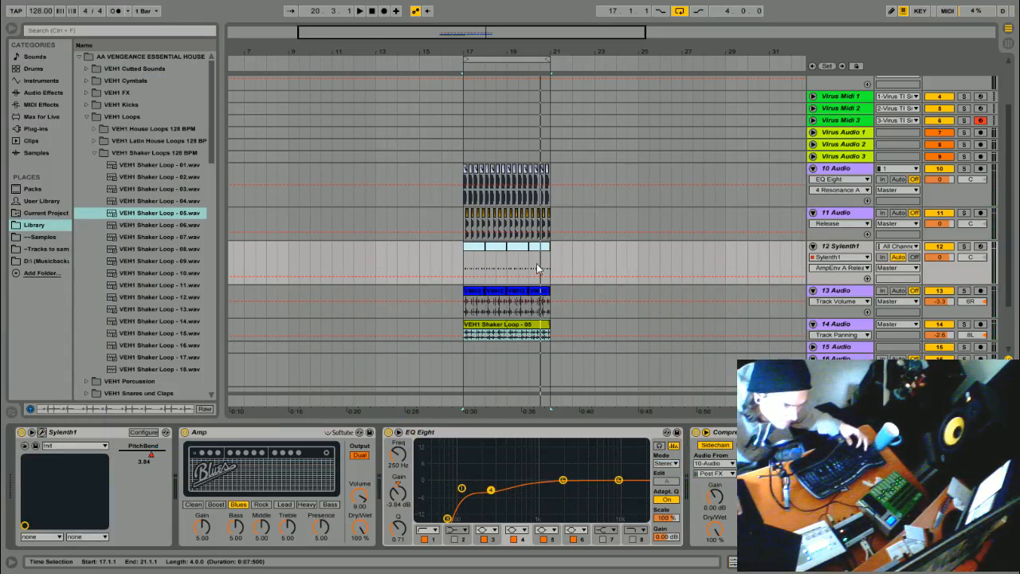
pyautogui.moveTo(556, 278); pyautogui.dragTo(550, 261)
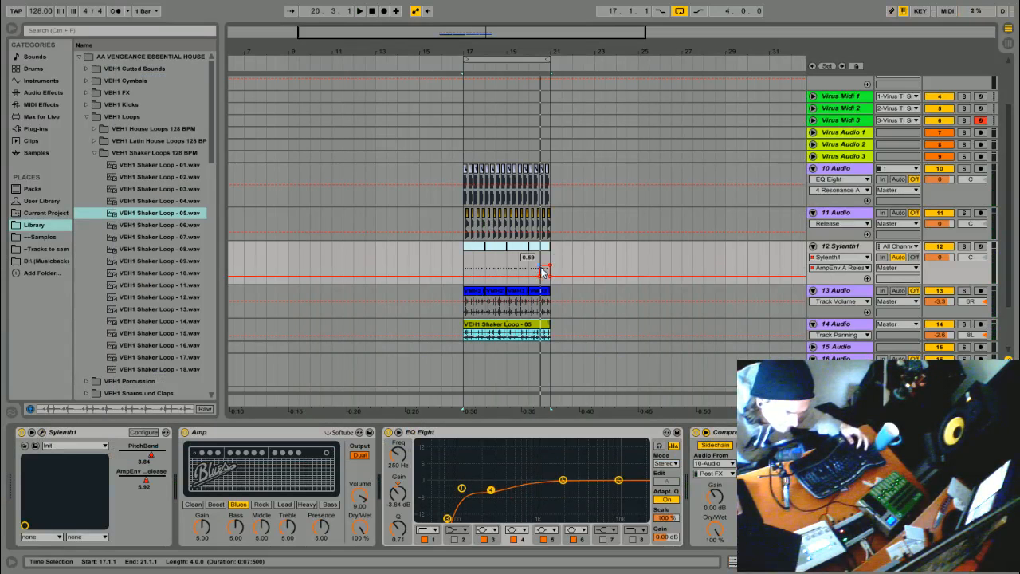
pyautogui.click(542, 272)
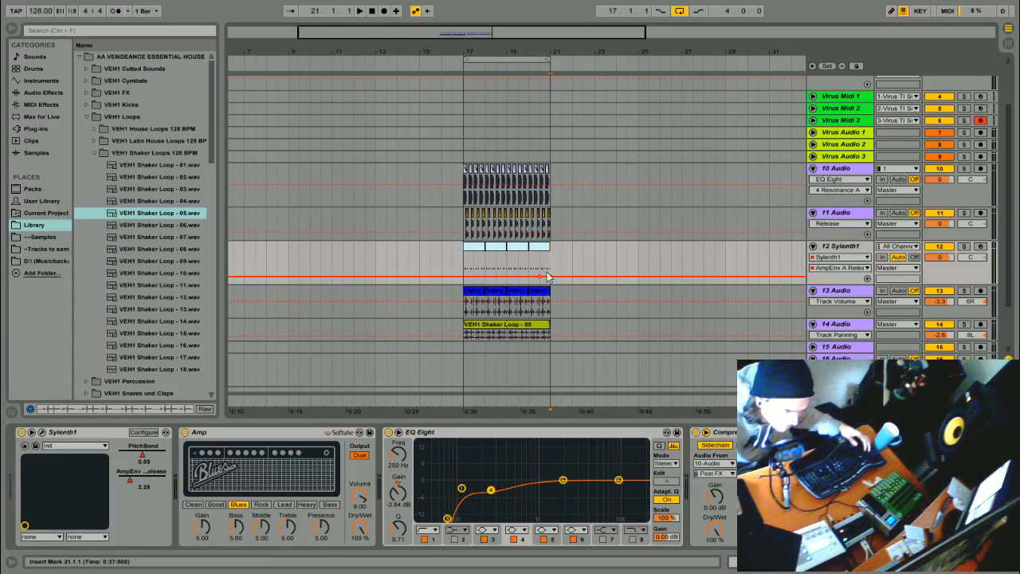
# Duplicate the clips of tracks 10 to 14 between bars 17 and 21 three times, extending them to bar 33
pyautogui.moveTo(556, 334); pyautogui.dragTo(466, 191)
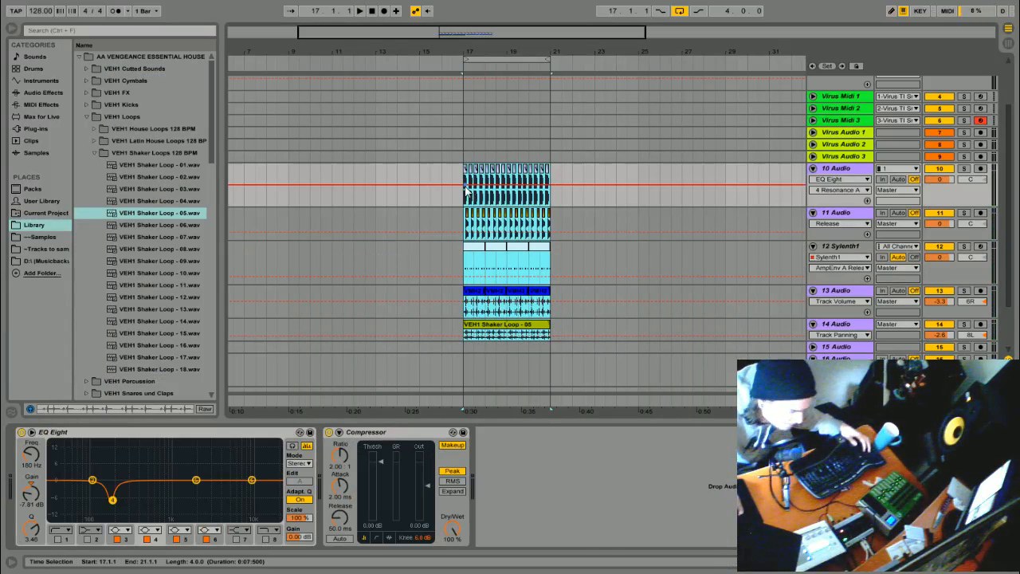
pyautogui.hotkey('ctrl', 'd')
pyautogui.hotkey('ctrl', 'd')
pyautogui.hotkey('ctrl', 'd')
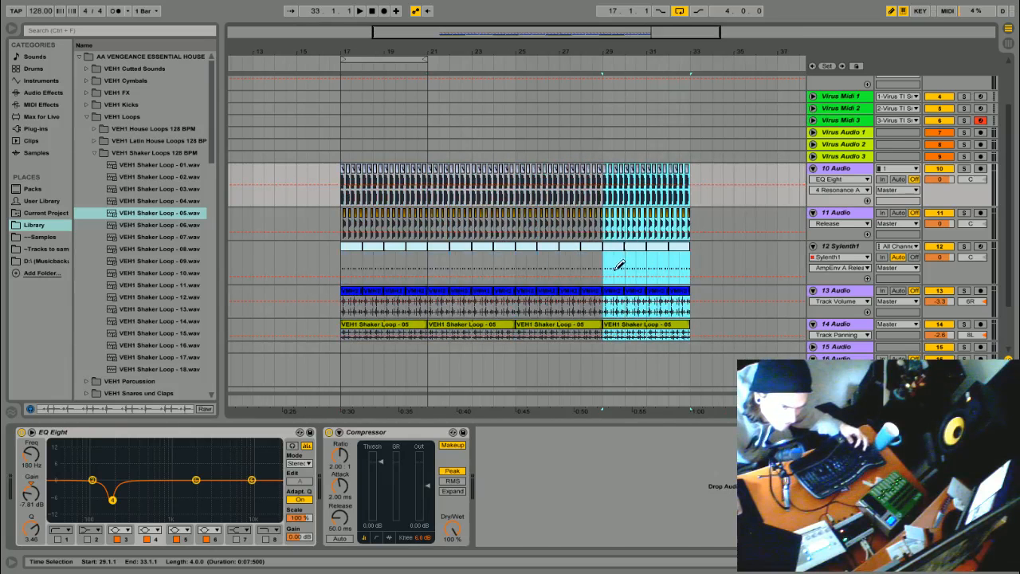
# Automate track 12's amp envelope A release as a straight rising ramp from bar 29 to bar 33
pyautogui.click(612, 267)
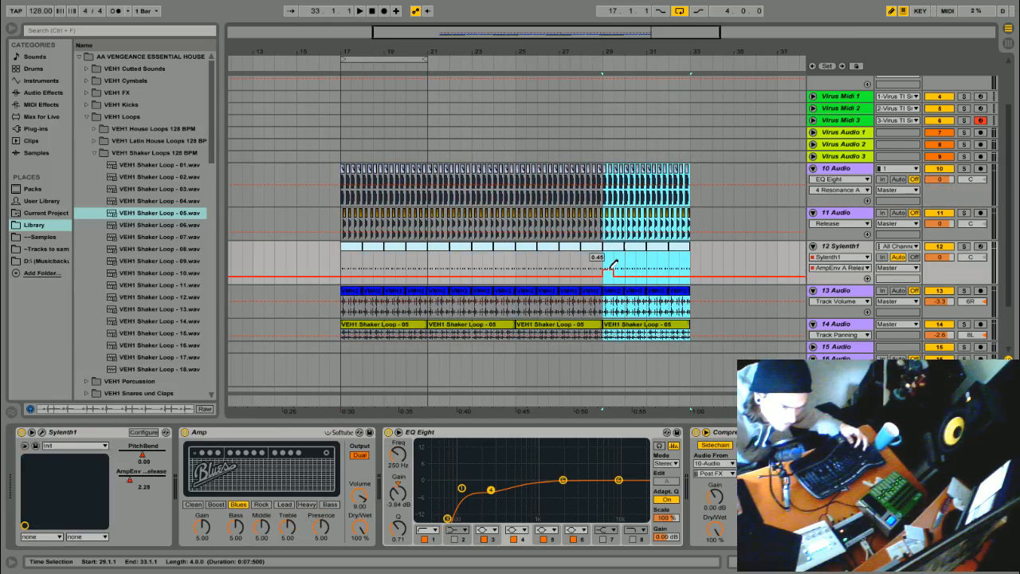
pyautogui.click(681, 278)
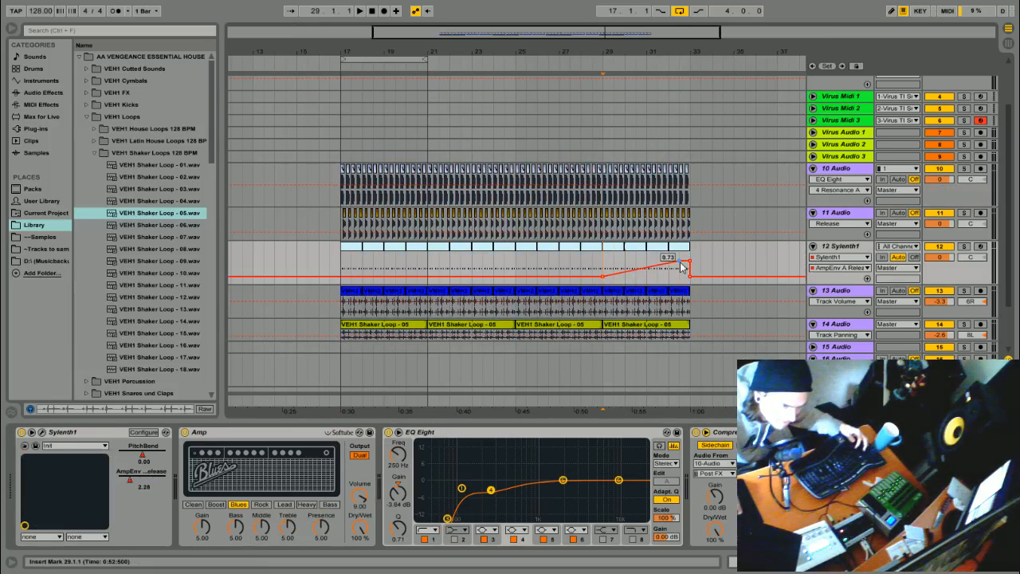
pyautogui.click(680, 261)
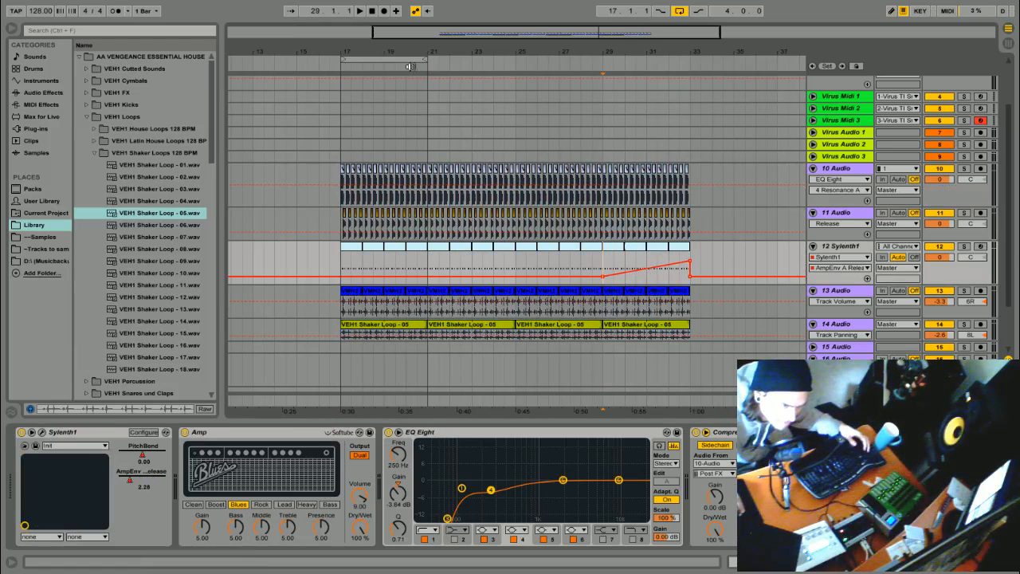
# Loop the whole arrangement from bar 17 to bar 33 and start playback from bar 29
pyautogui.hotkey('ctrl', 'a')
pyautogui.hotkey('ctrl', 'l')
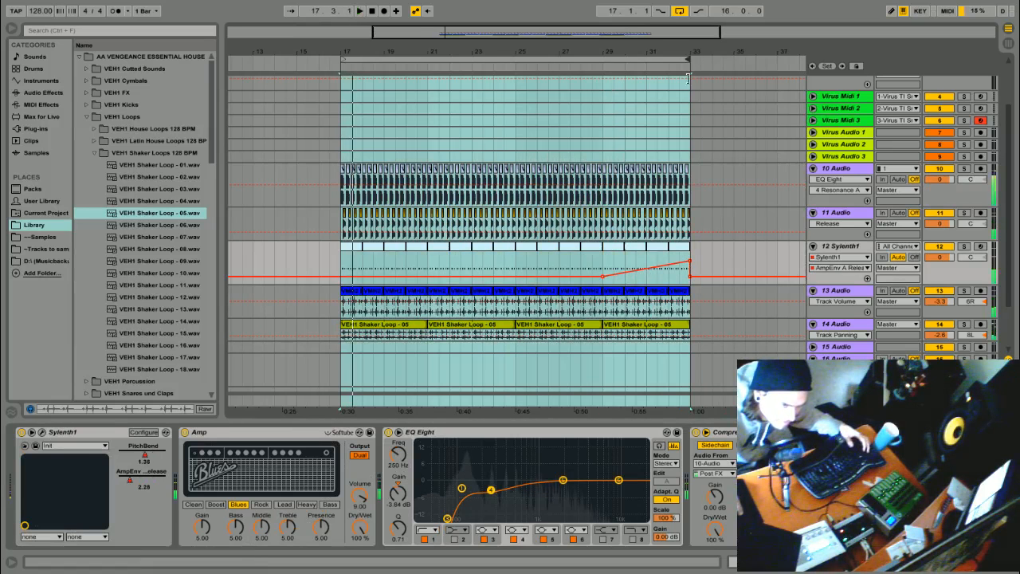
pyautogui.click(609, 69)
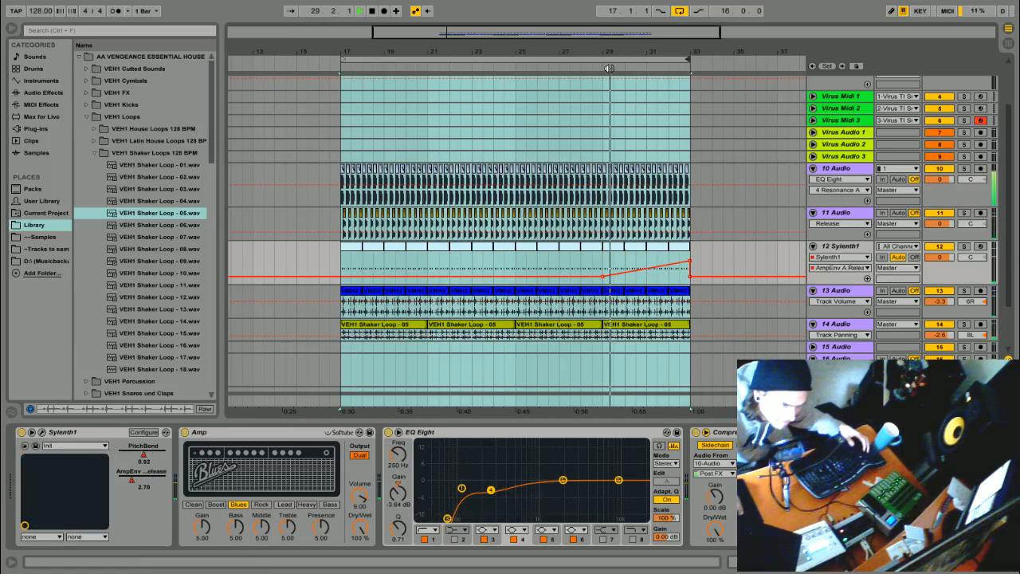
# Set Sylenth1's filter control cutoff to 194.31 Hz, close the plug-in window and stop playback
pyautogui.click(42, 432)
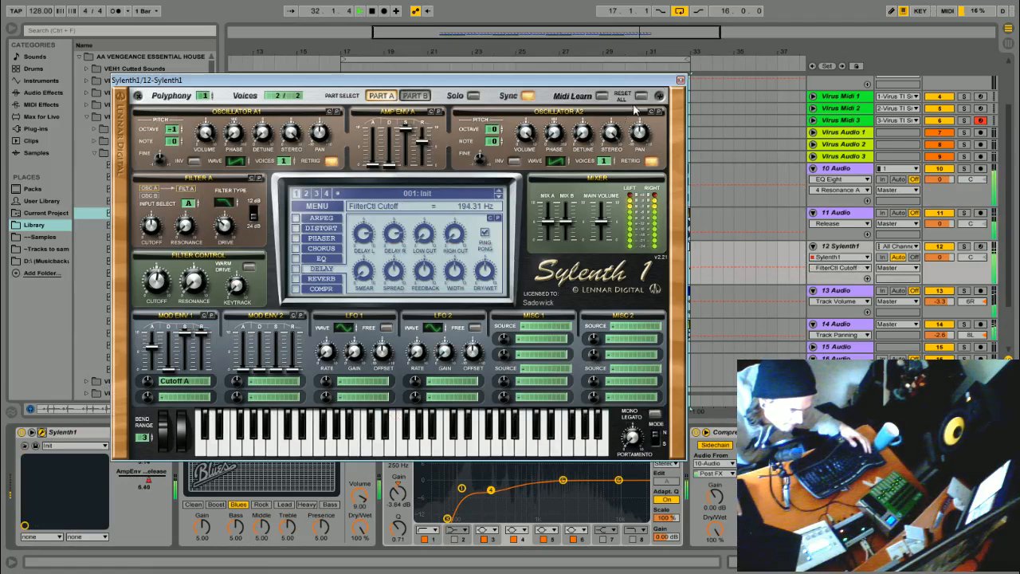
pyautogui.click(680, 80)
pyautogui.press('space')
# Delete the clips on tracks 10 and 11 from bar 32 to the end of the loop, replaying the section in between
pyautogui.moveTo(699, 170); pyautogui.dragTo(672, 173)
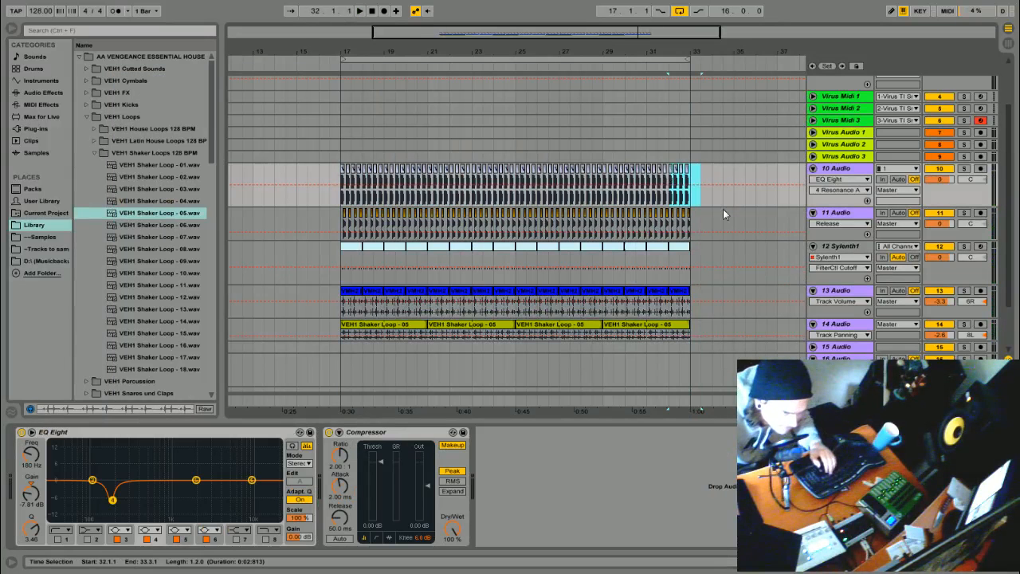
pyautogui.press('Delete')
pyautogui.click(645, 69)
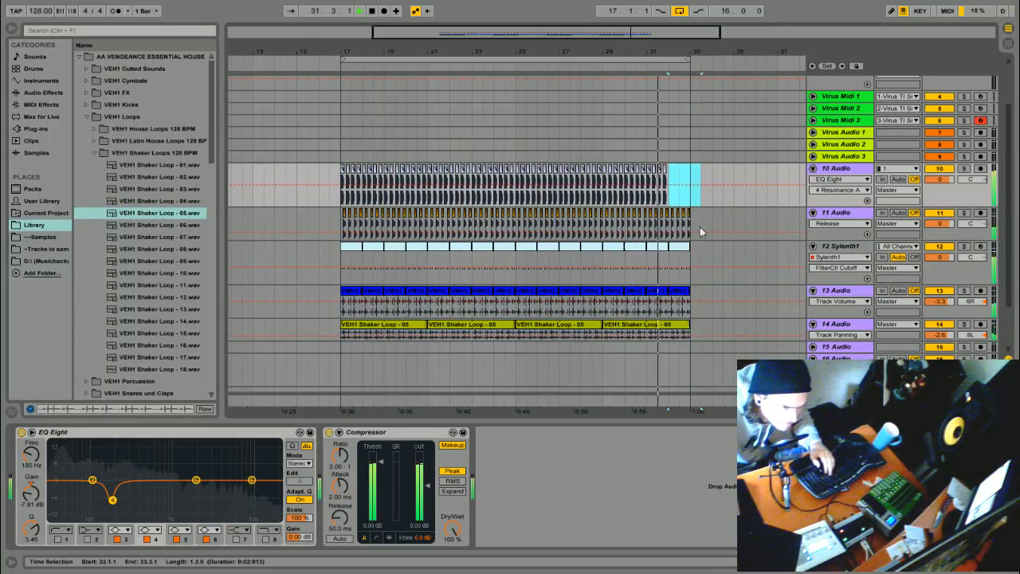
pyautogui.moveTo(700, 227); pyautogui.dragTo(671, 226)
pyautogui.press('Delete')
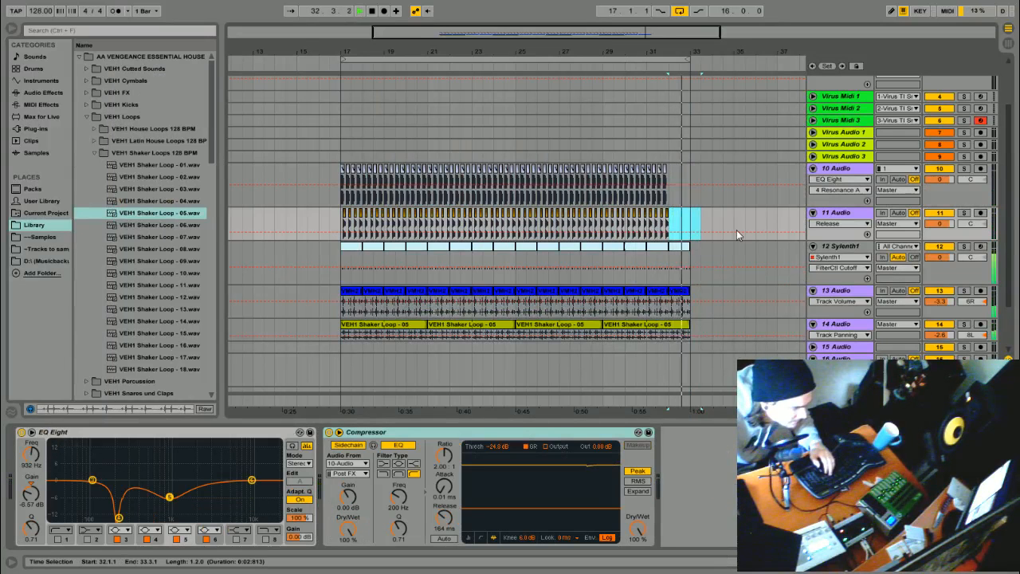
# Raise the low-cut band of track 12's EQ Eight to 245 Hz
pyautogui.click(988, 253)
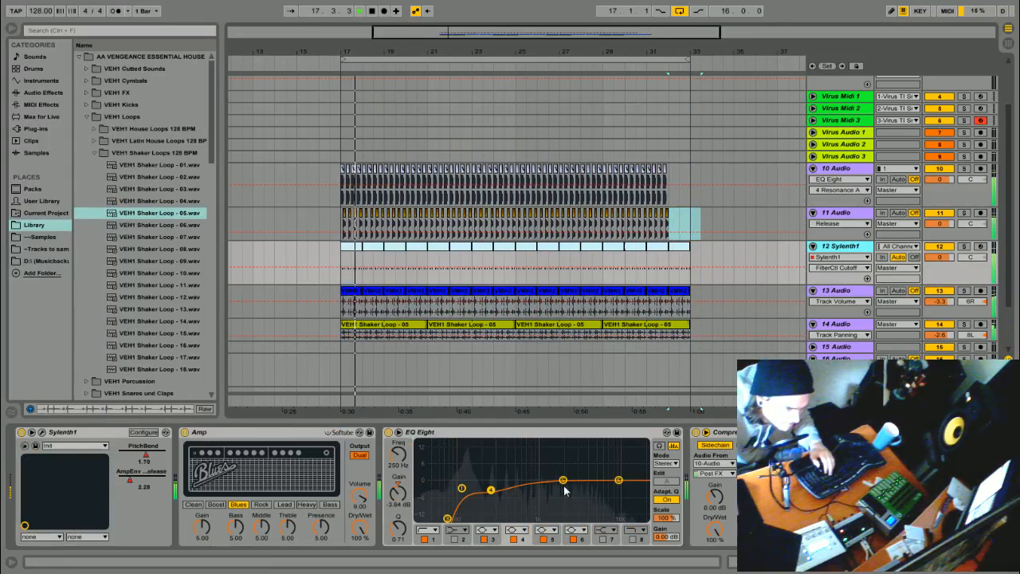
pyautogui.moveTo(462, 490); pyautogui.dragTo(490, 487)
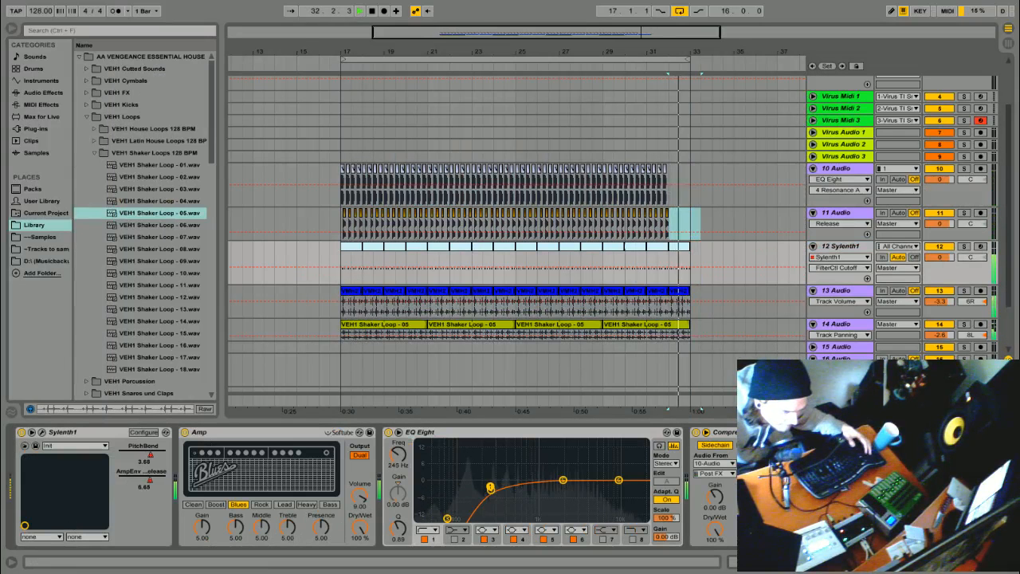
# Lower mod envelope 1's attack in Sylenth1, set the filter control cutoff to 667.49 Hz, and close the plug-in window
pyautogui.click(42, 433)
pyautogui.moveTo(152, 348); pyautogui.dragTo(149, 420)
pyautogui.click(165, 270)
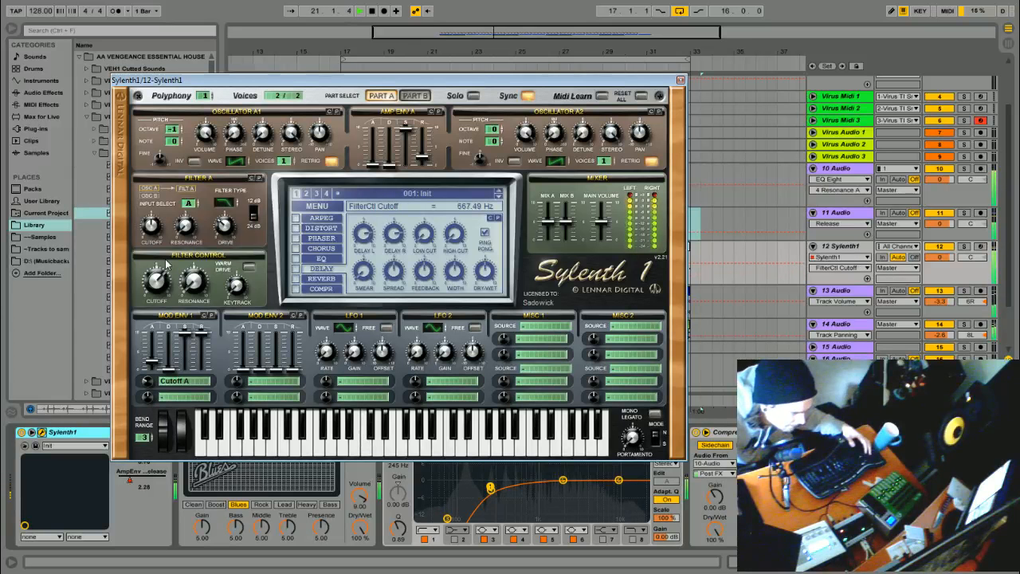
pyautogui.click(681, 79)
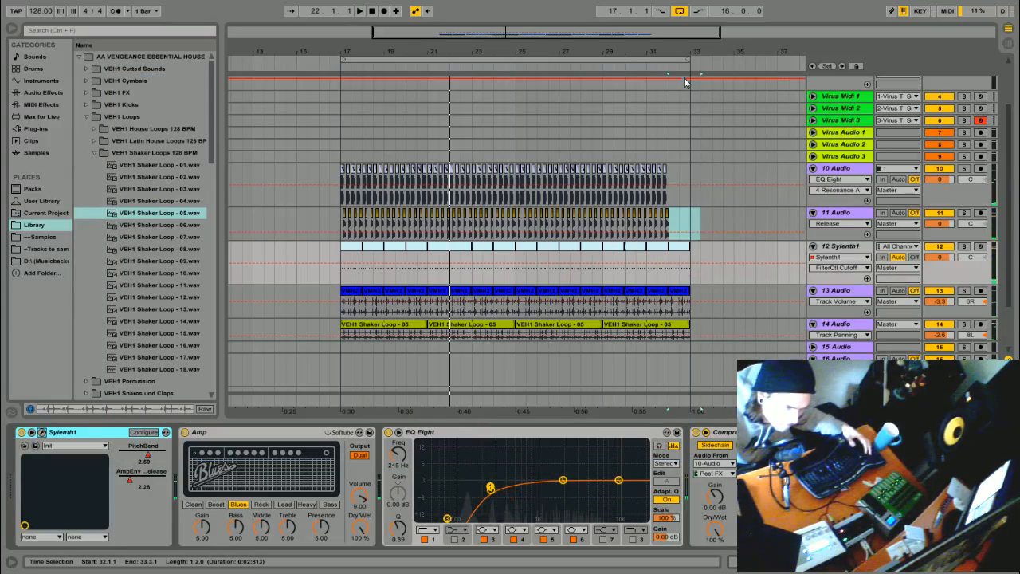
# Insert a Ping Pong Delay between Amp and EQ Eight on track 12 and set its dry/wet to 37 % during playback
pyautogui.click(36, 92)
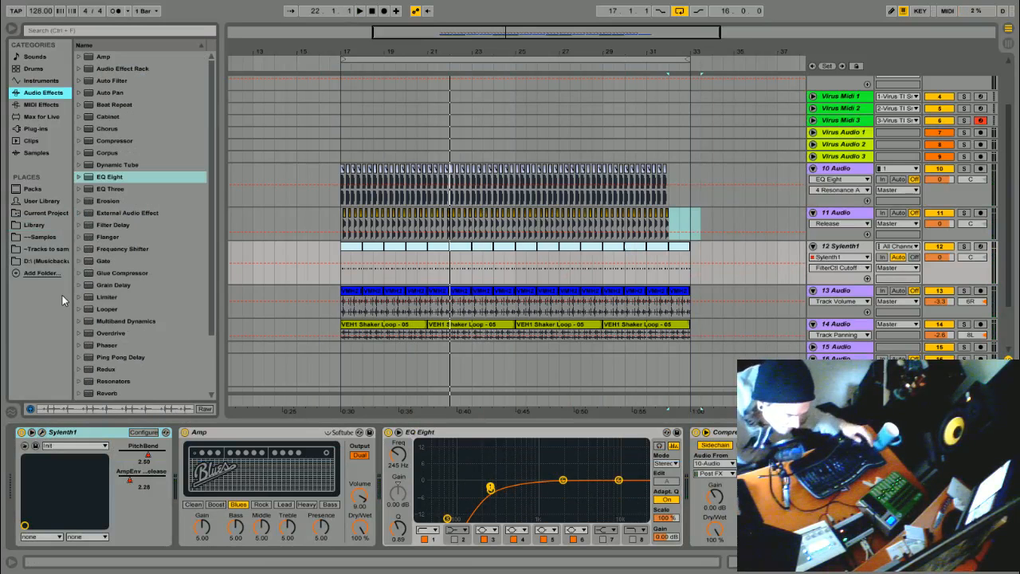
pyautogui.moveTo(116, 357); pyautogui.dragTo(214, 464)
pyautogui.moveTo(397, 477); pyautogui.dragTo(390, 477)
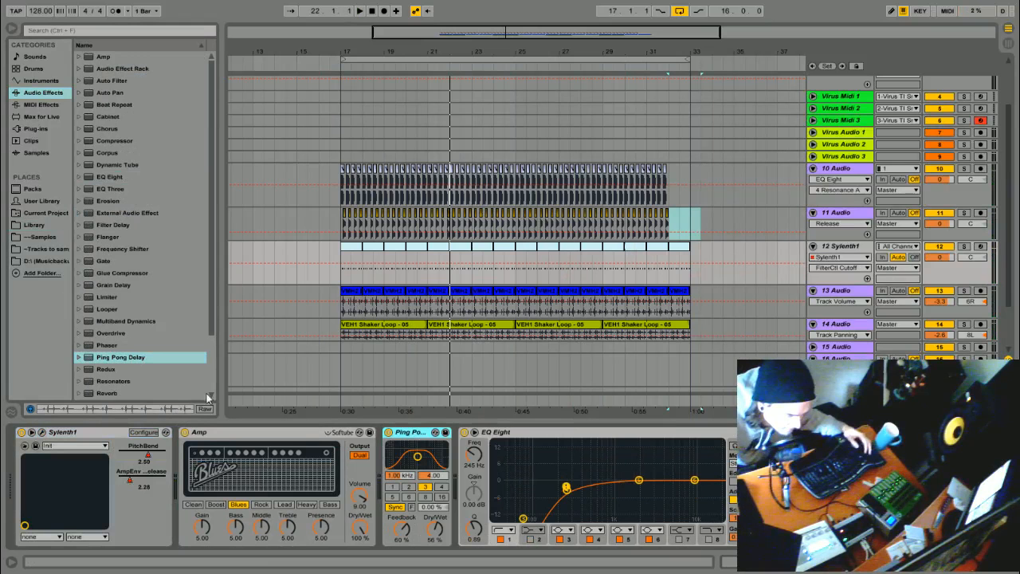
pyautogui.press('space')
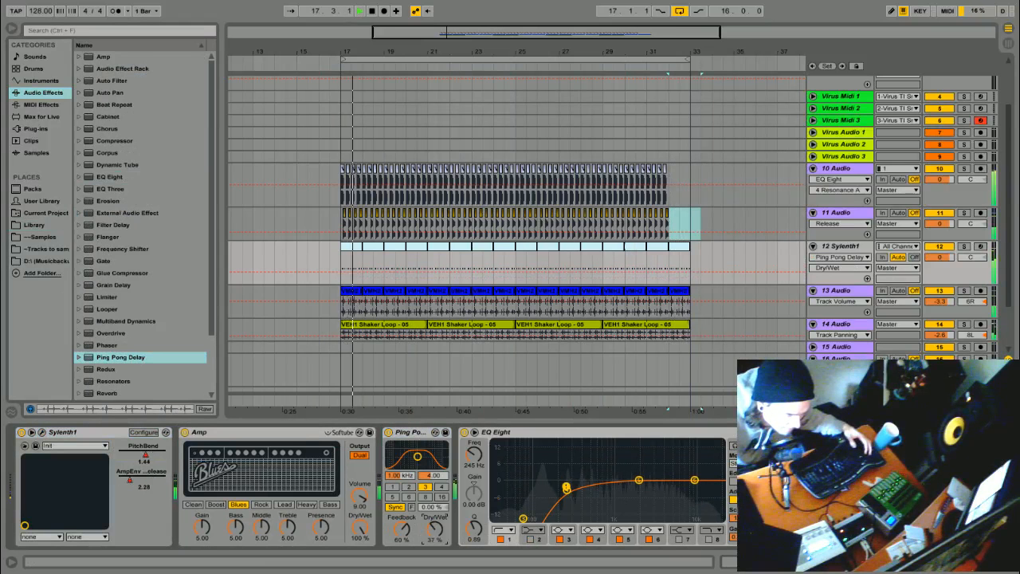
# Add a Reverb before EQ Eight on track 12 and move EQ band 5 to about 1.04 kHz and -1.86 dB
pyautogui.doubleClick(110, 393)
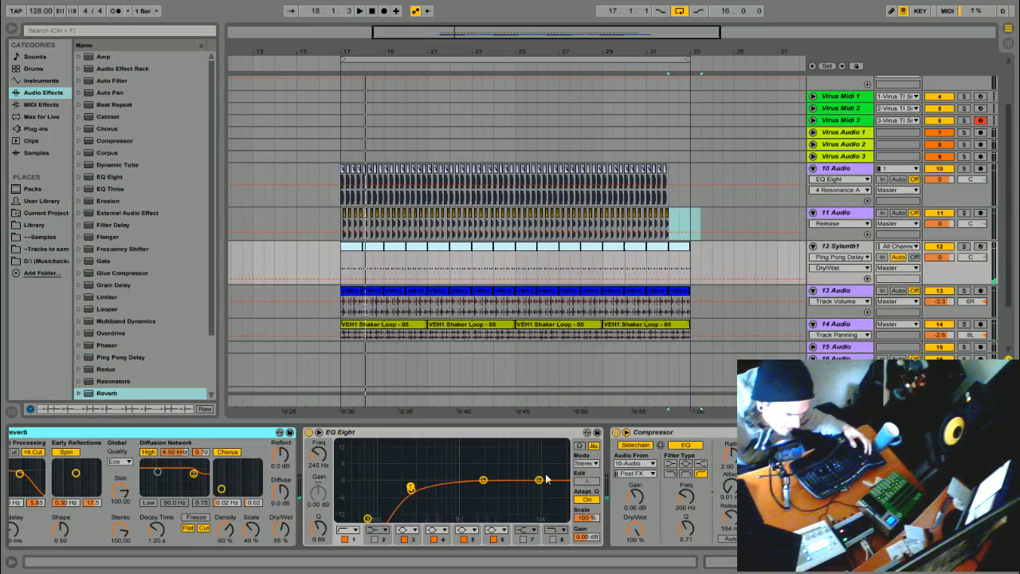
pyautogui.moveTo(484, 480); pyautogui.dragTo(460, 485)
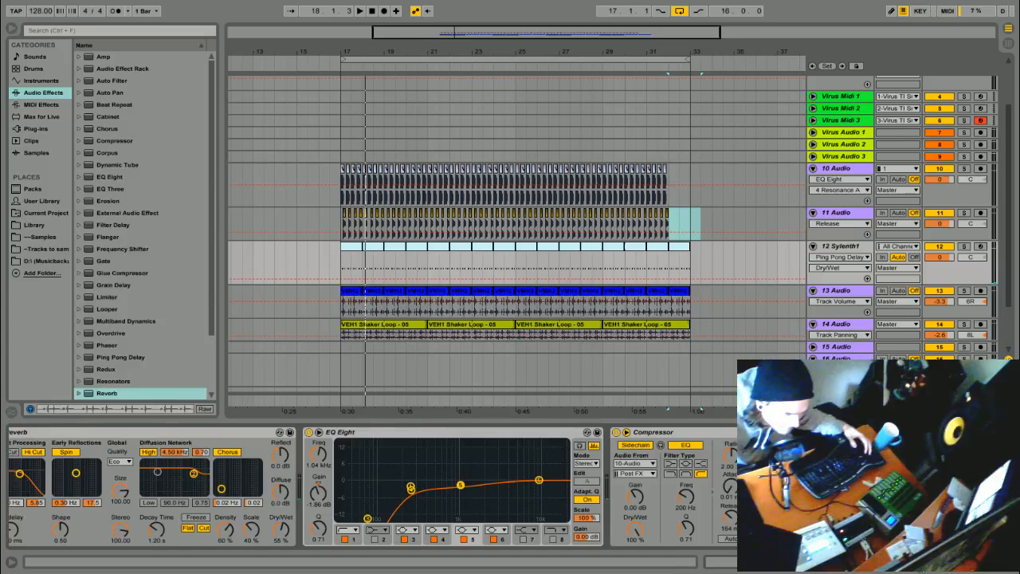
pyautogui.moveTo(695, 563); pyautogui.dragTo(529, 567)
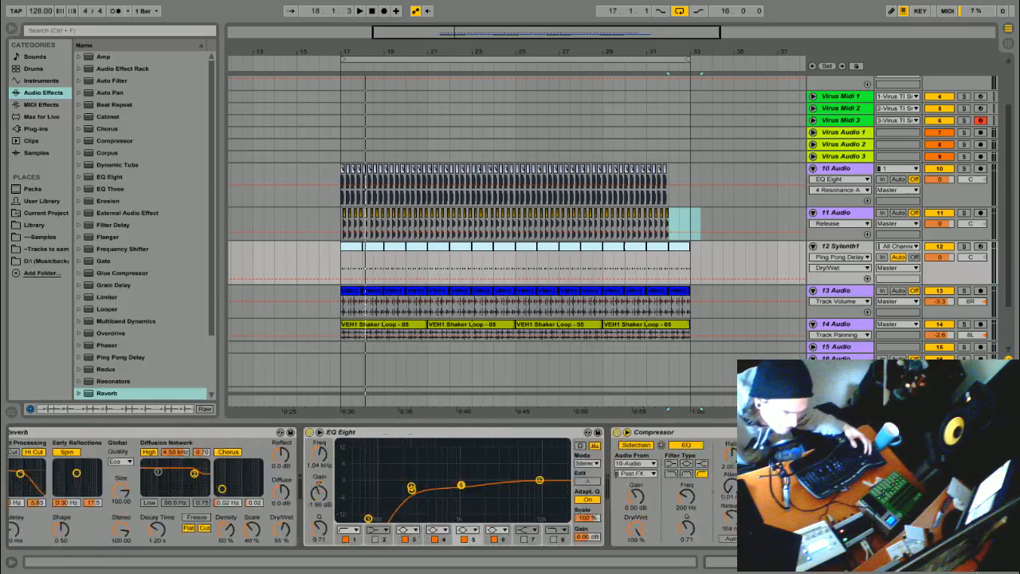
# Place the insert marker at bar 33 on track 11 and browse the Samples and Library places for sample packs
pyautogui.click(702, 191)
pyautogui.click(693, 219)
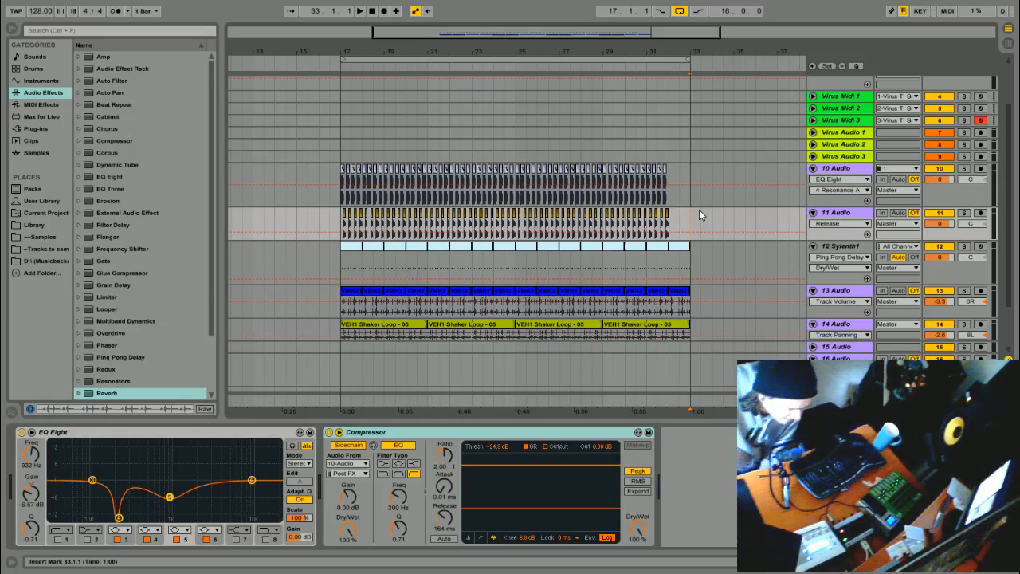
pyautogui.click(36, 238)
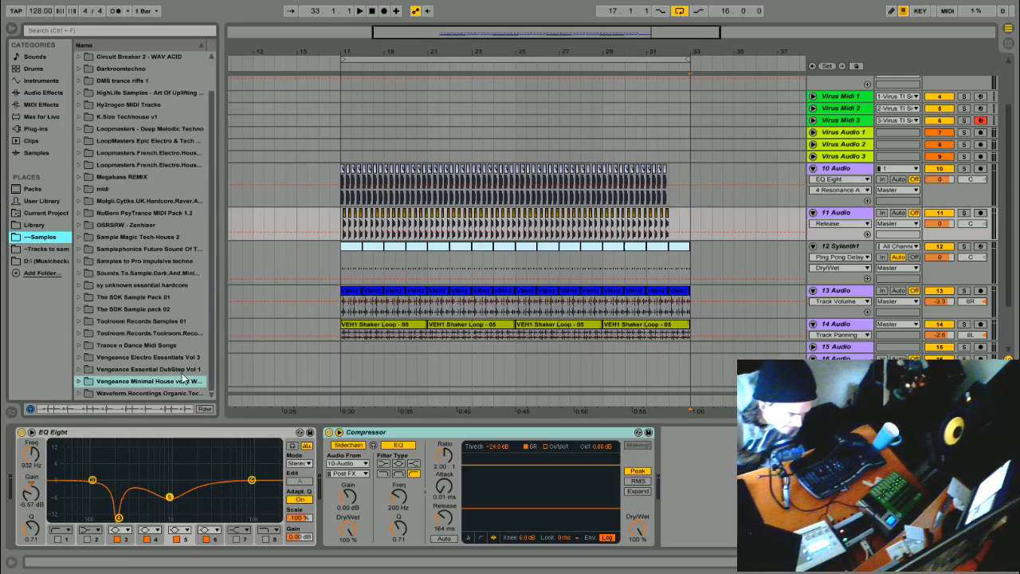
pyautogui.scroll(3, 207, 270)
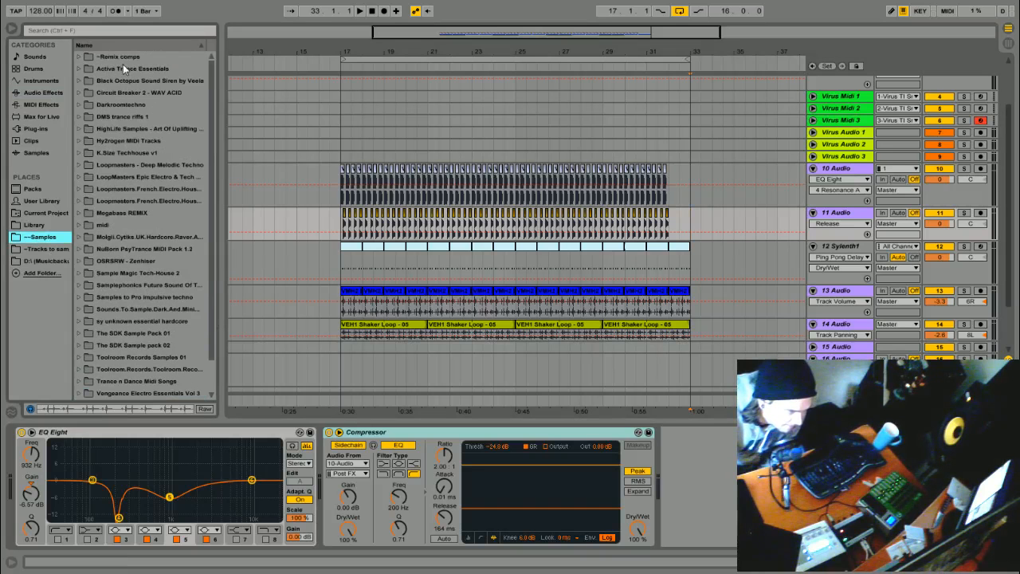
pyautogui.click(35, 224)
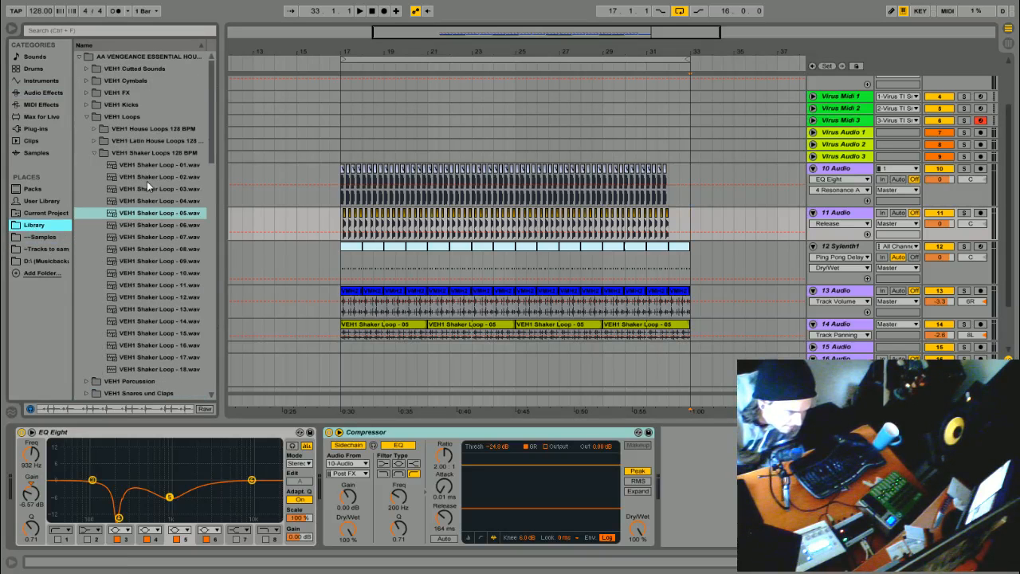
pyautogui.click(79, 57)
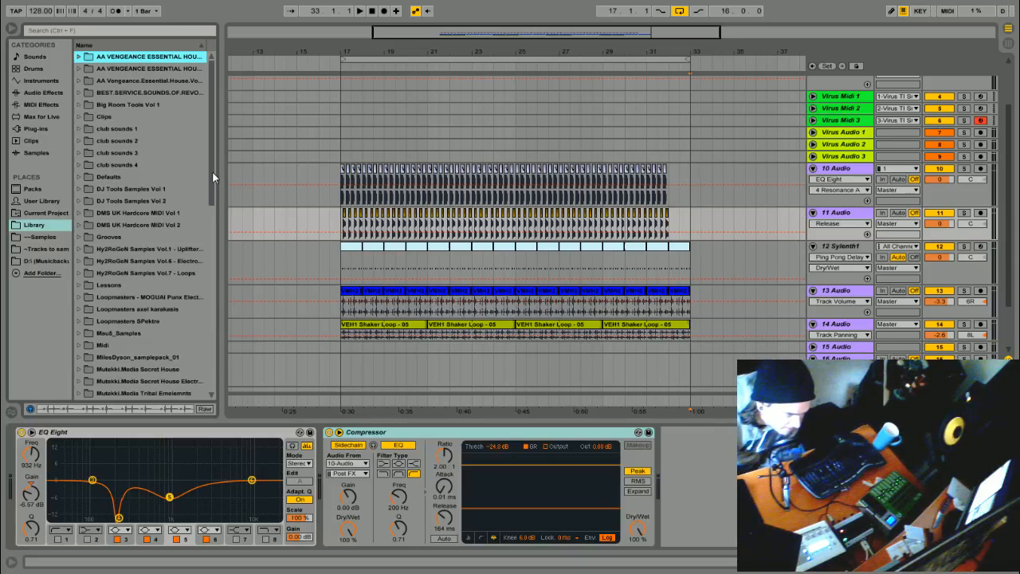
# Audition SYNPC_Loop_006 and SYNPC_Loop_007 from the SPC1 WAV LOOPS folder and collapse the folder
pyautogui.moveTo(212, 169); pyautogui.dragTo(213, 180)
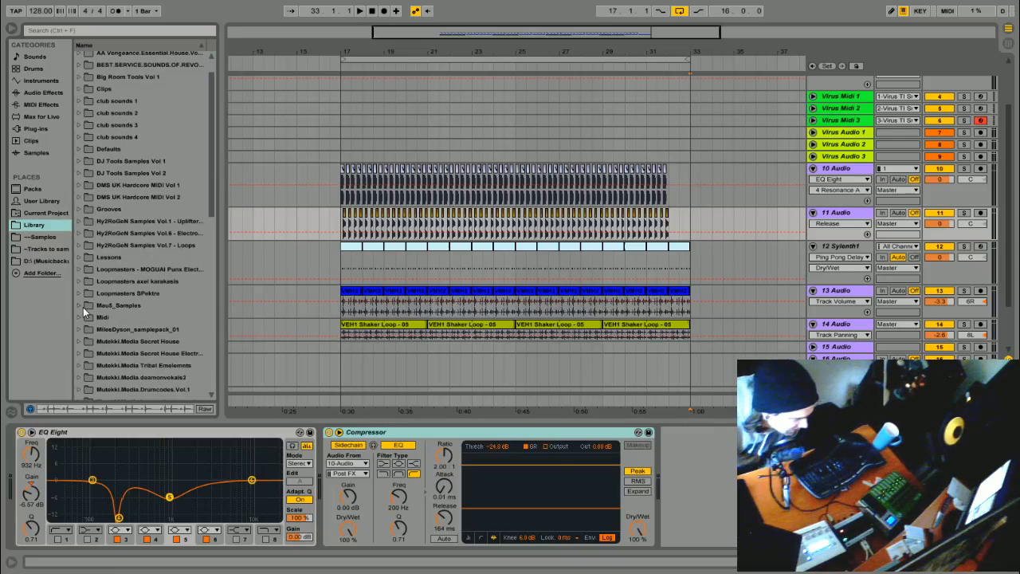
pyautogui.moveTo(216, 208); pyautogui.dragTo(209, 268)
pyautogui.click(79, 282)
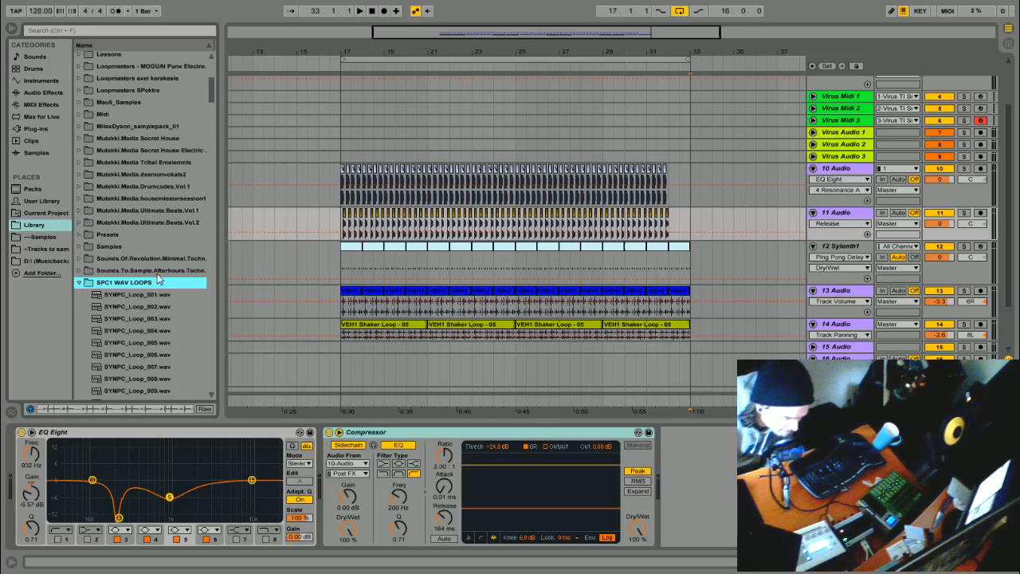
pyautogui.click(122, 354)
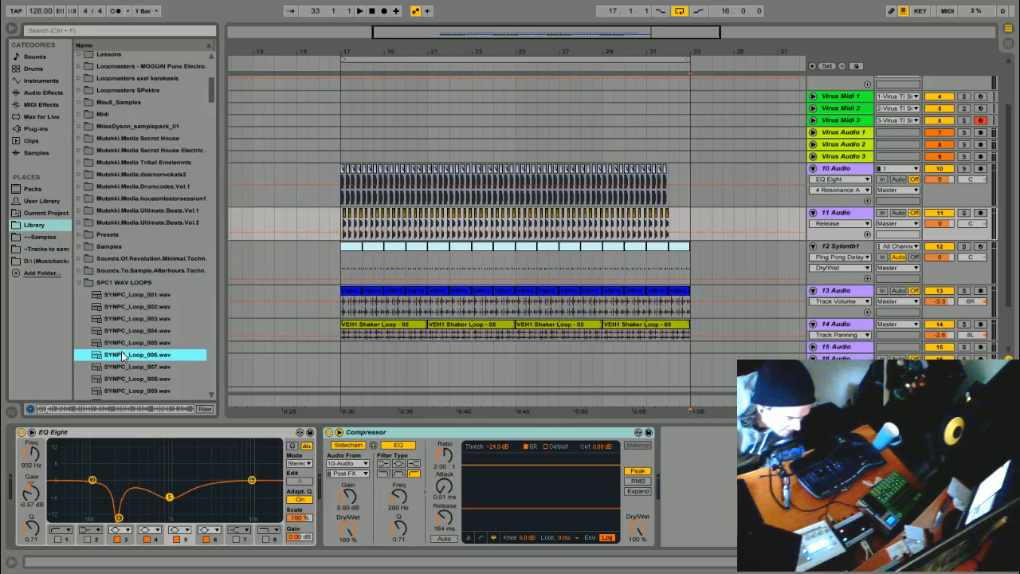
pyautogui.click(126, 368)
pyautogui.click(79, 283)
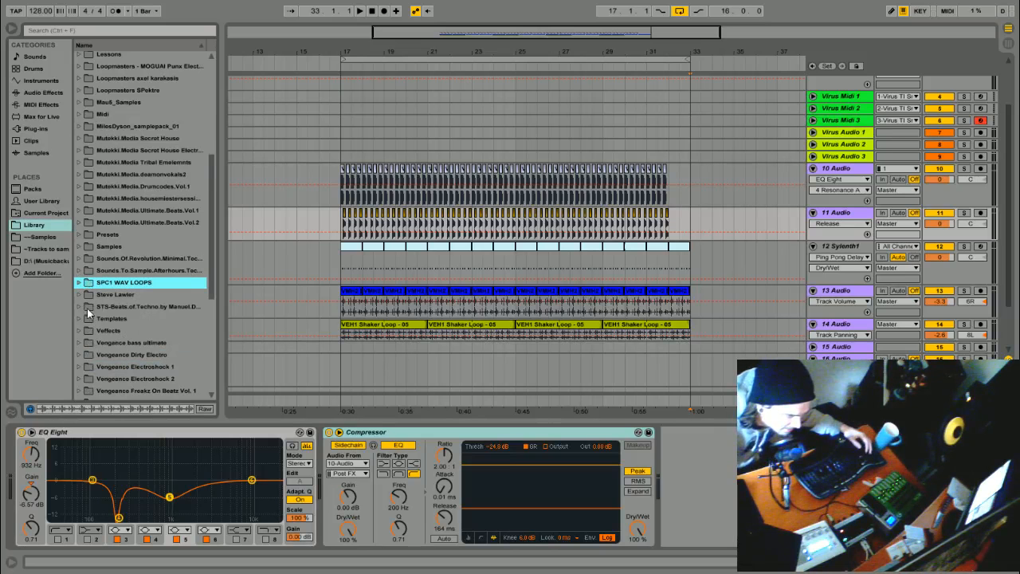
# Preview the 808wriggle kick in the Kick Drums folder of the STS Beats of Techno pack and collapse the pack
pyautogui.click(81, 308)
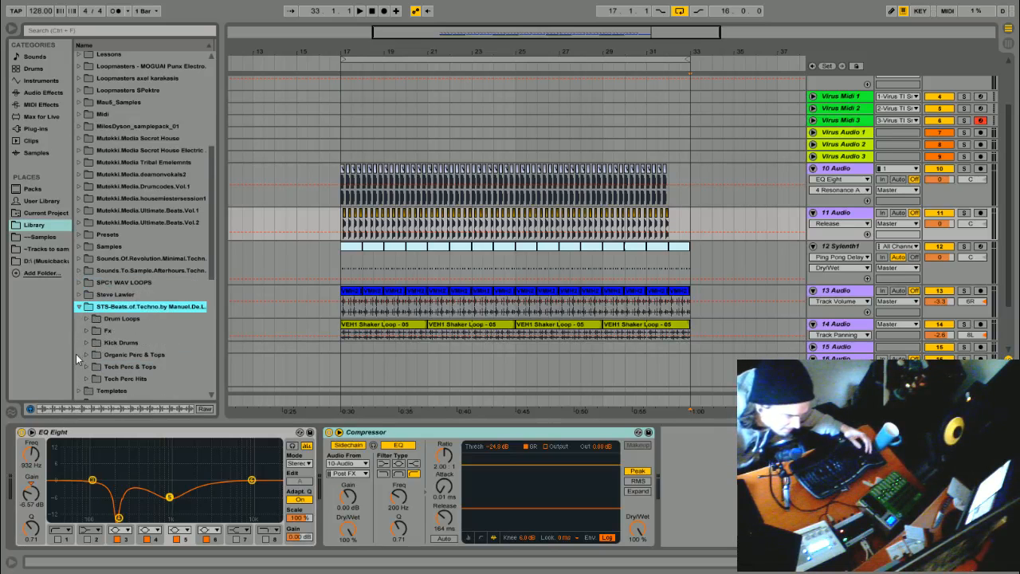
pyautogui.click(86, 343)
pyautogui.click(132, 362)
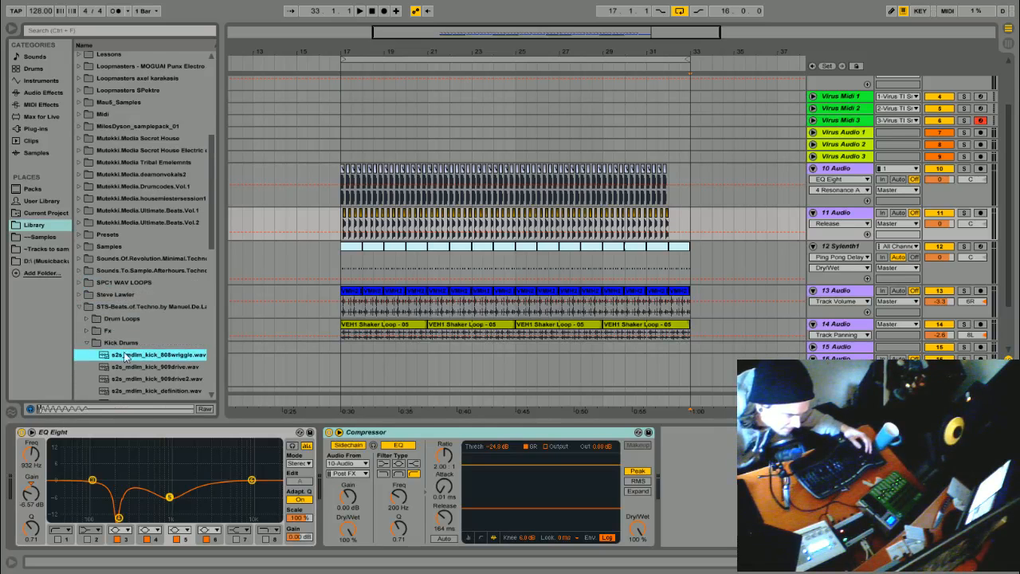
pyautogui.click(80, 307)
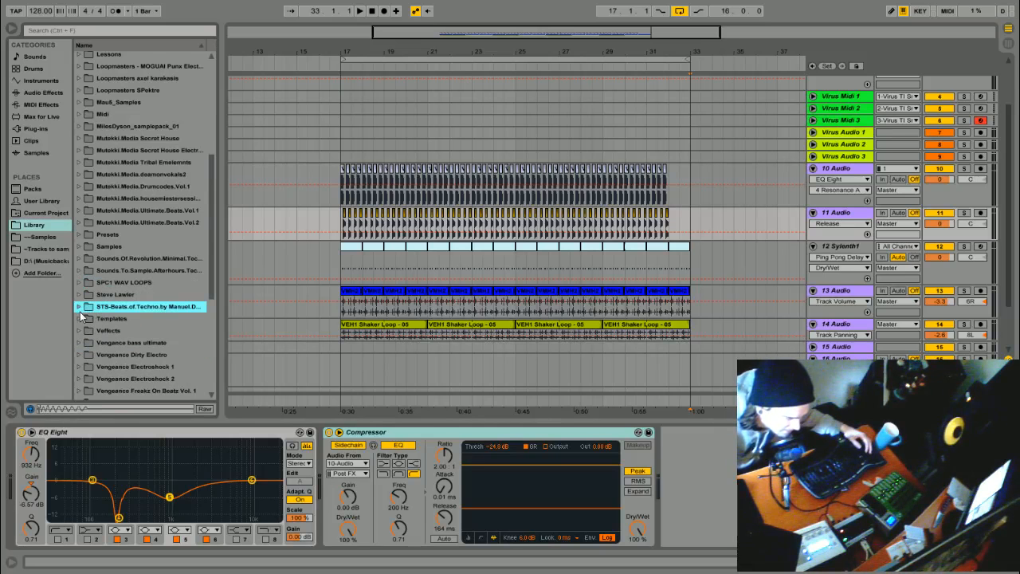
# Audition the Kawai R50 agogo, claps, claves and conga samples in the Vintage Drum Samples 24bit library
pyautogui.scroll(-2, 79, 313)
pyautogui.scroll(-2, 80, 312)
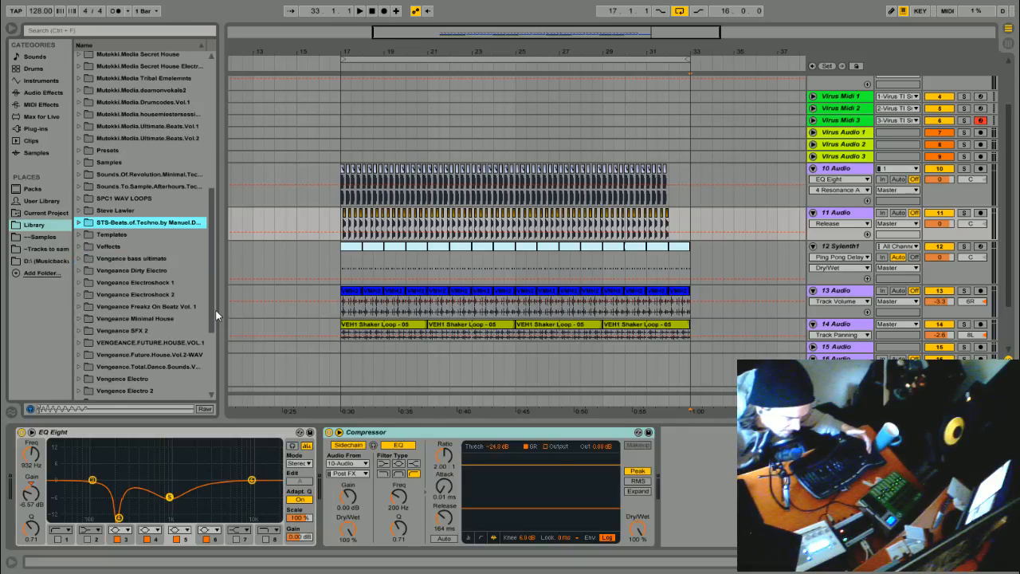
pyautogui.moveTo(214, 316); pyautogui.dragTo(206, 356)
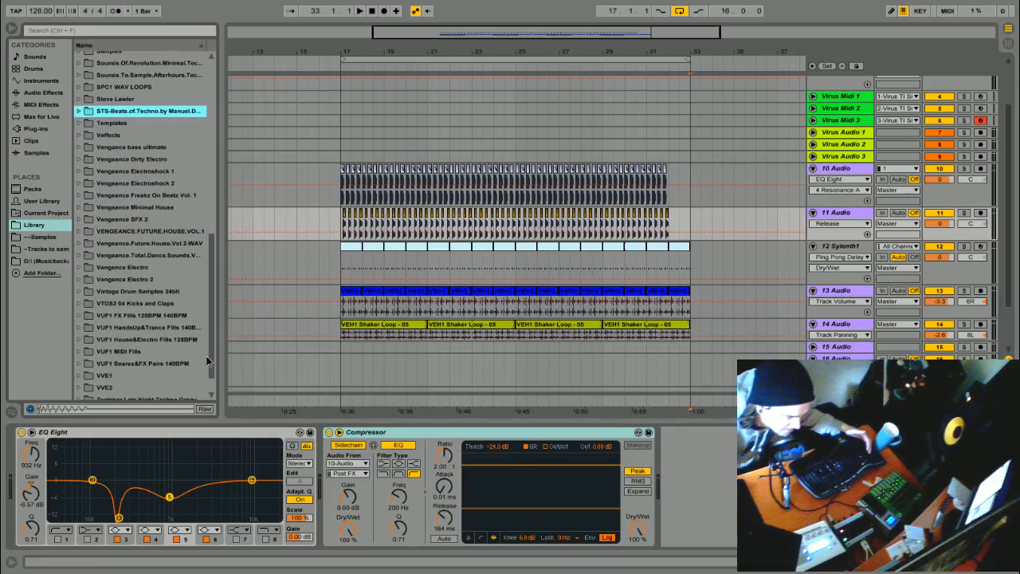
pyautogui.click(78, 292)
pyautogui.scroll(-7, 126, 322)
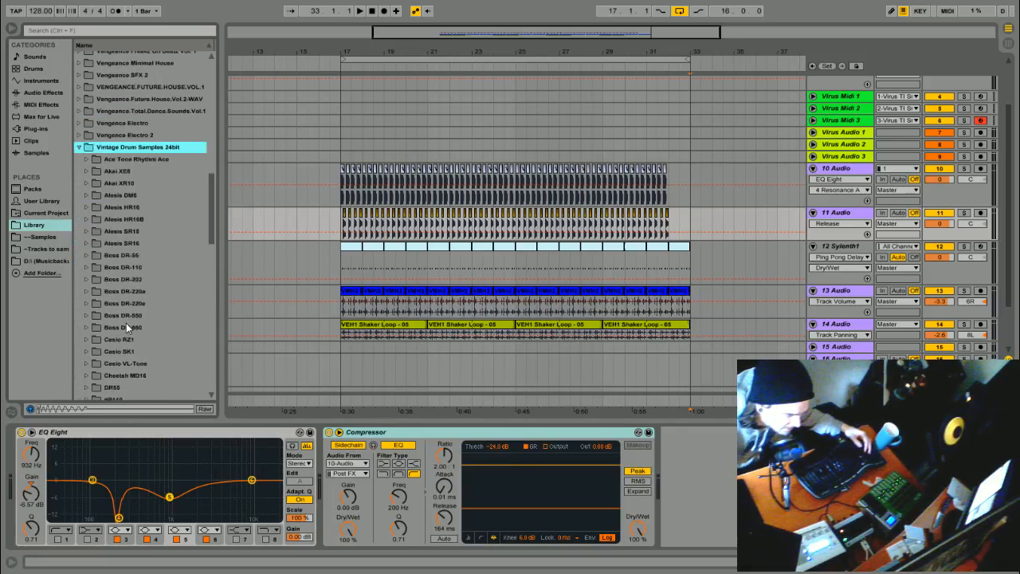
pyautogui.scroll(-1, 121, 330)
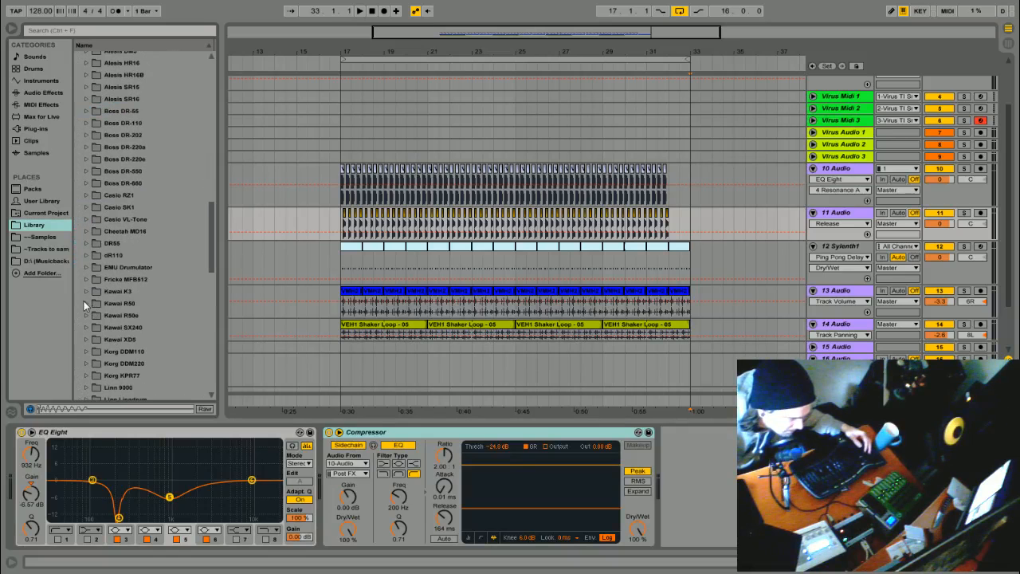
pyautogui.click(87, 304)
pyautogui.click(127, 328)
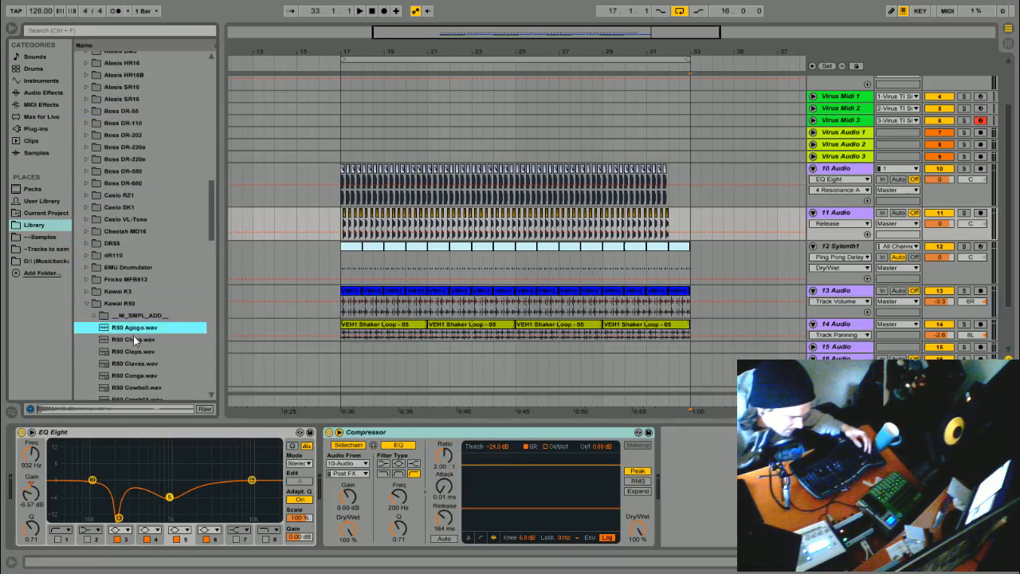
pyautogui.click(135, 352)
pyautogui.press('Down')
pyautogui.press('Down')
pyautogui.click(87, 305)
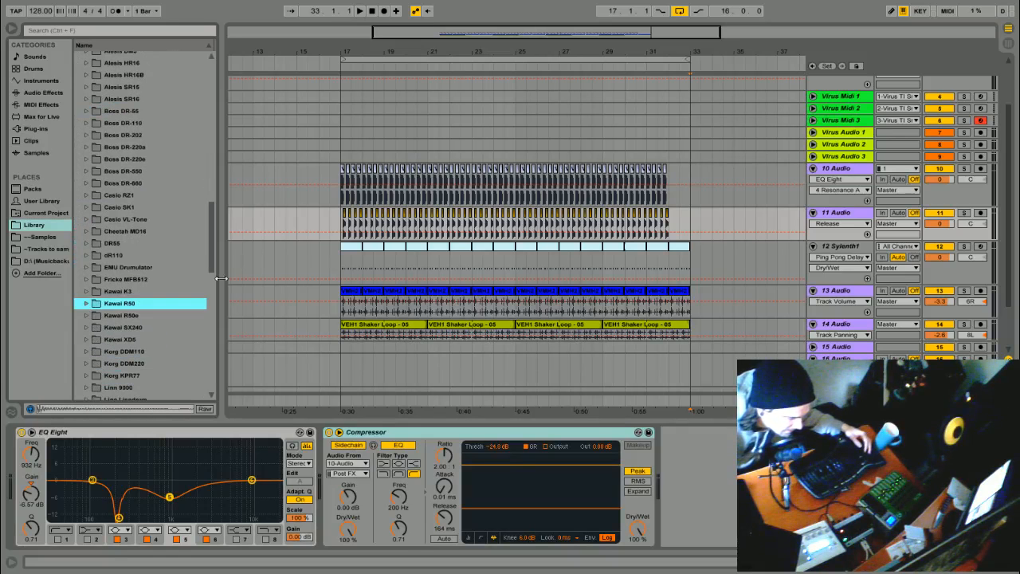
# Audition the Roland TR-909 clap, crash, closed hat and open hat samples, then collapse that folder
pyautogui.moveTo(205, 248); pyautogui.dragTo(214, 306)
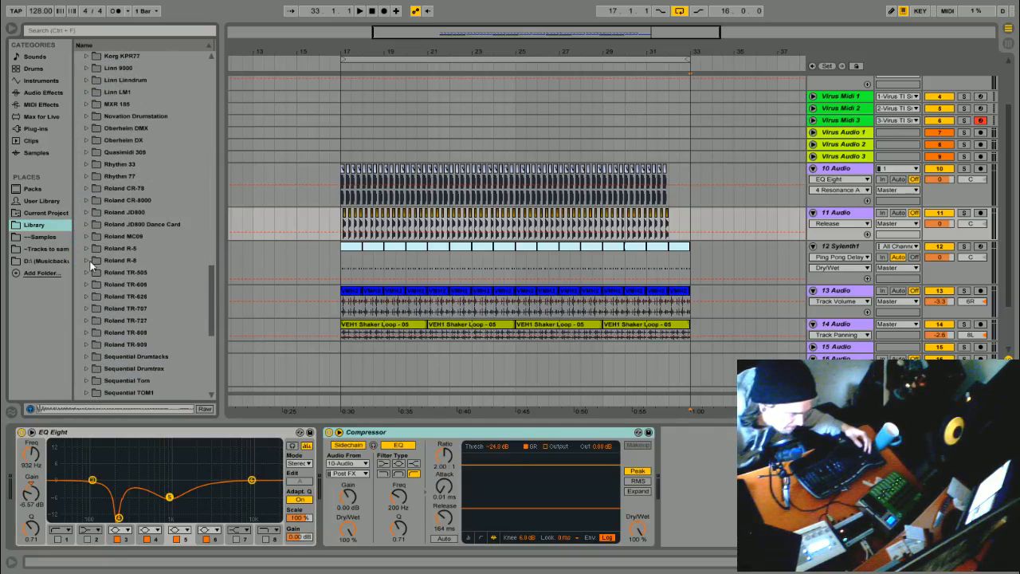
pyautogui.click(86, 344)
pyautogui.press('Right')
pyautogui.press('Down')
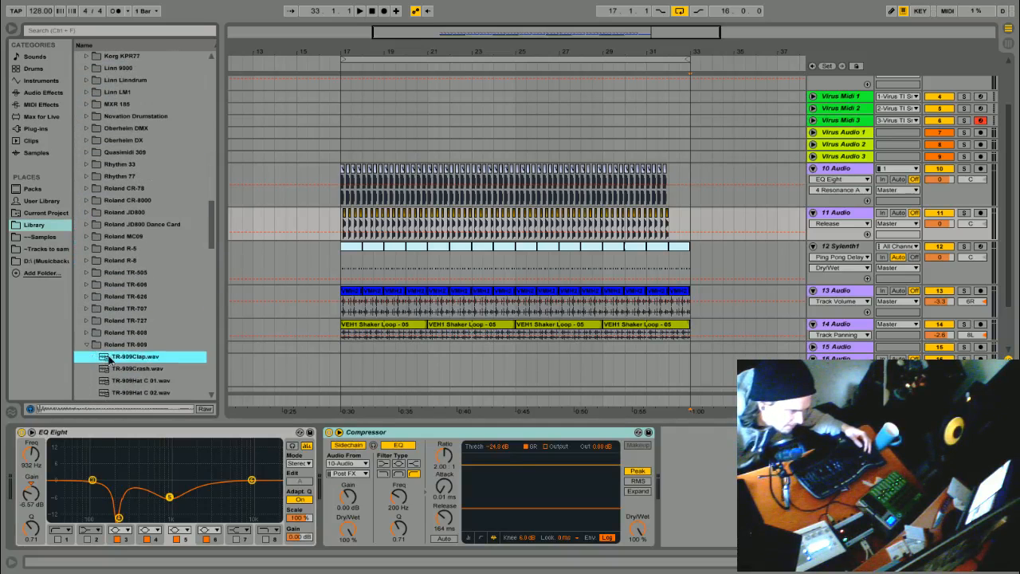
pyautogui.press('Down')
pyautogui.press('Down')
pyautogui.scroll(-1, 134, 369)
pyautogui.click(135, 369)
pyautogui.click(135, 381)
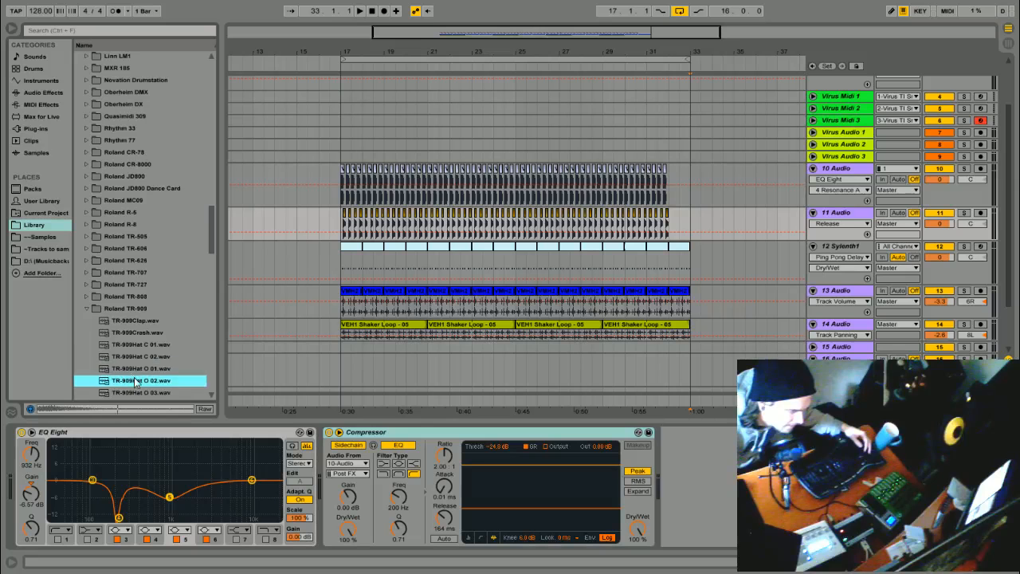
pyautogui.click(86, 308)
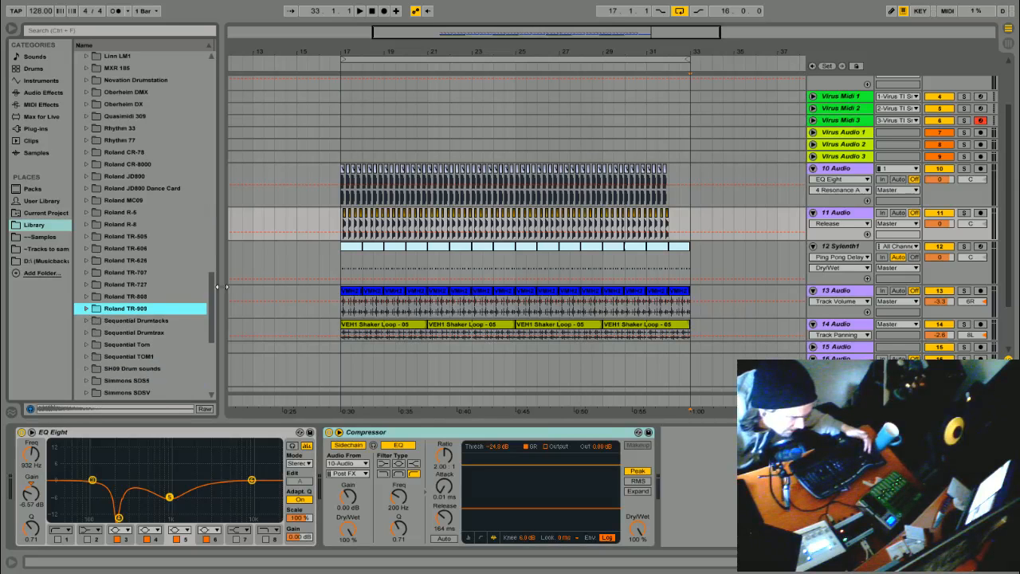
# Preview several VEC4 distortion kicks, including the Bonus Tonal HS ones, in the club sounds 4 Bassdrums folder and collapse the pack
pyautogui.moveTo(208, 300); pyautogui.dragTo(235, 89)
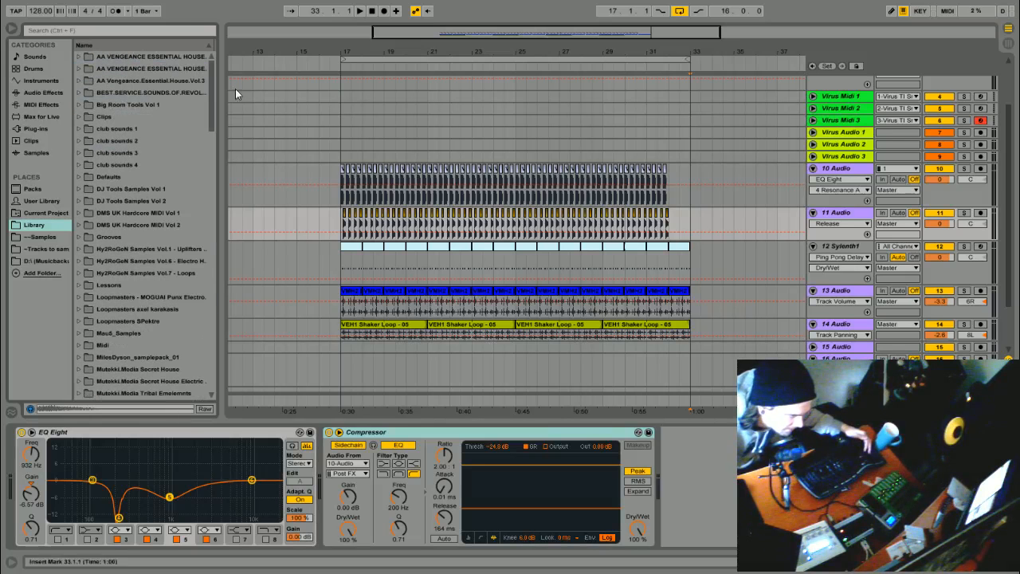
pyautogui.click(81, 166)
pyautogui.click(87, 201)
pyautogui.click(86, 176)
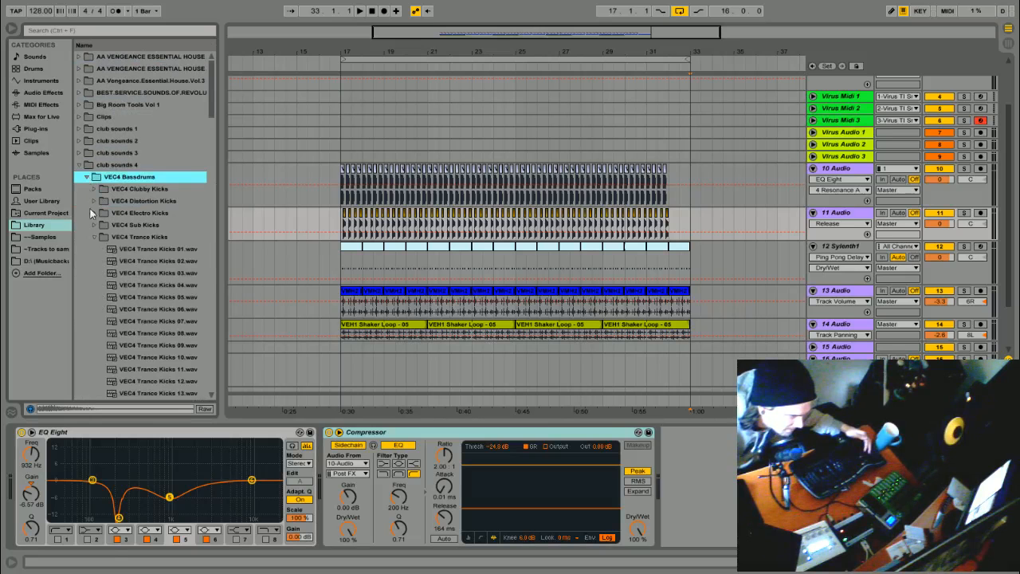
pyautogui.click(94, 238)
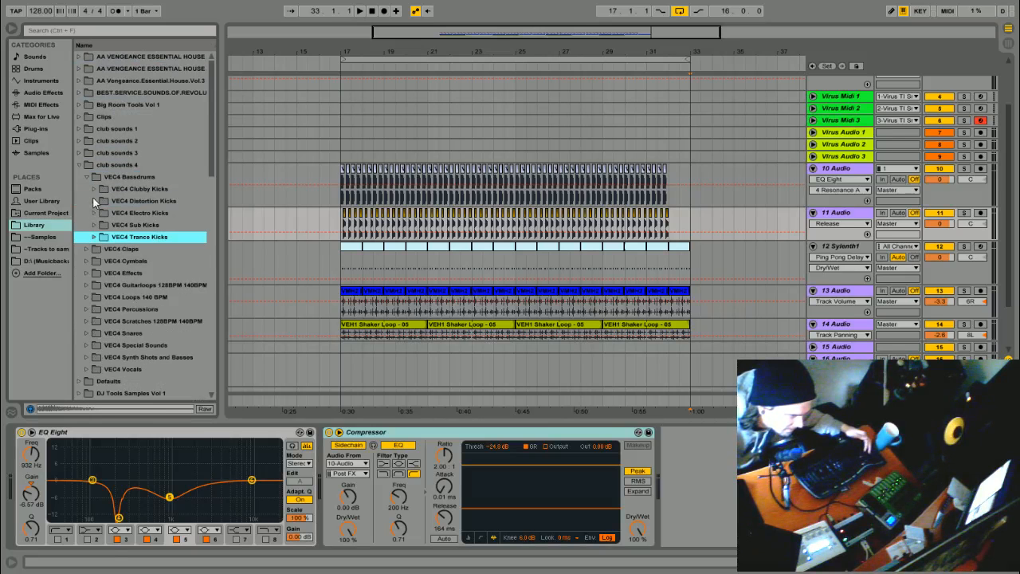
pyautogui.click(93, 202)
pyautogui.click(132, 238)
pyautogui.click(148, 297)
pyautogui.click(102, 213)
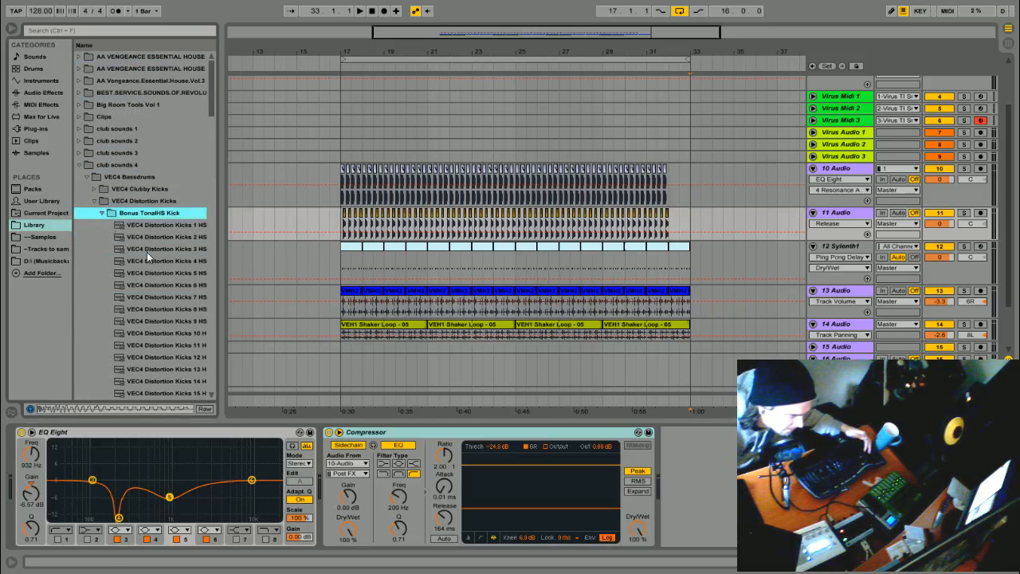
pyautogui.click(146, 250)
pyautogui.click(158, 309)
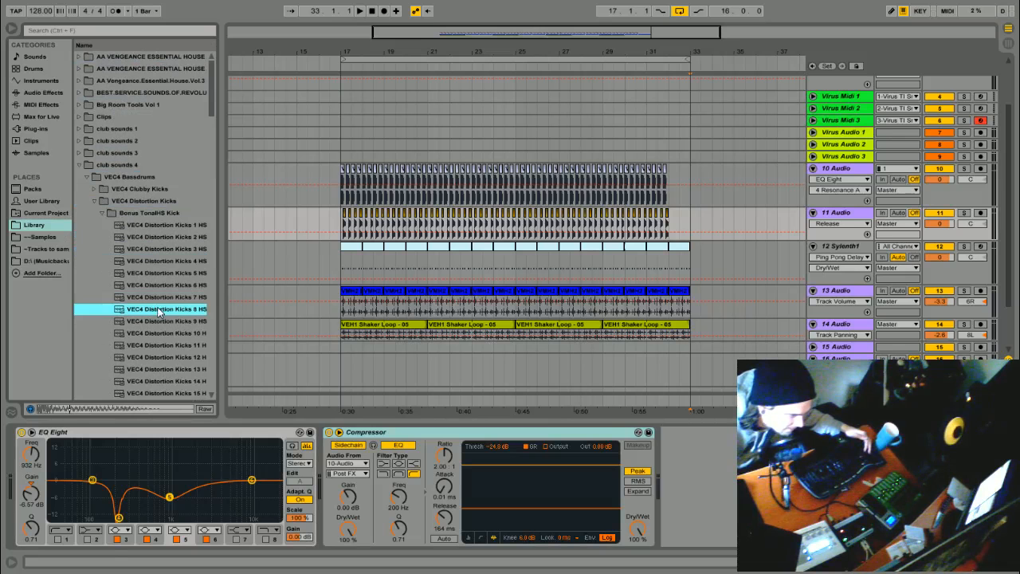
pyautogui.click(82, 165)
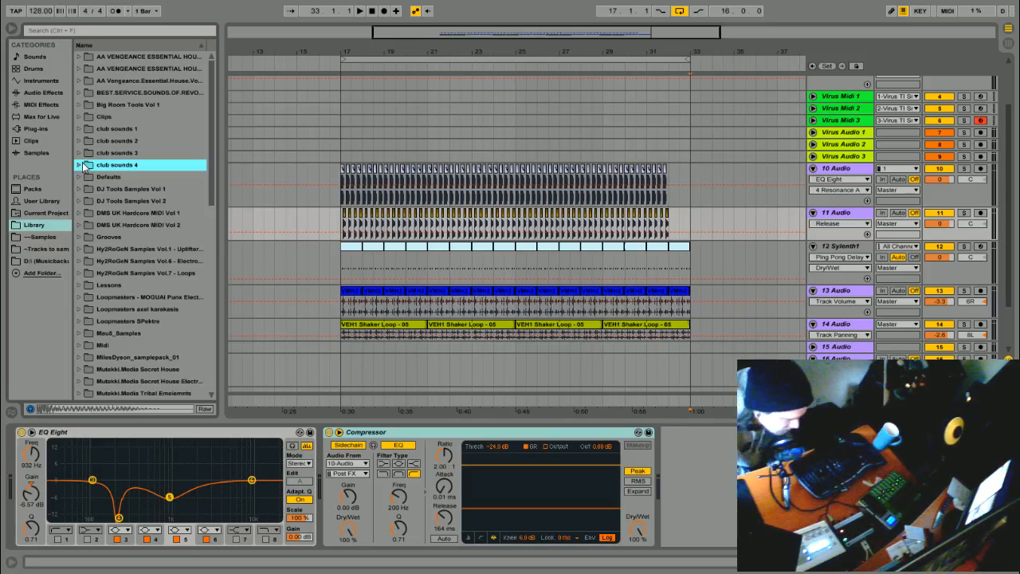
pyautogui.moveTo(85, 168); pyautogui.dragTo(341, 285)
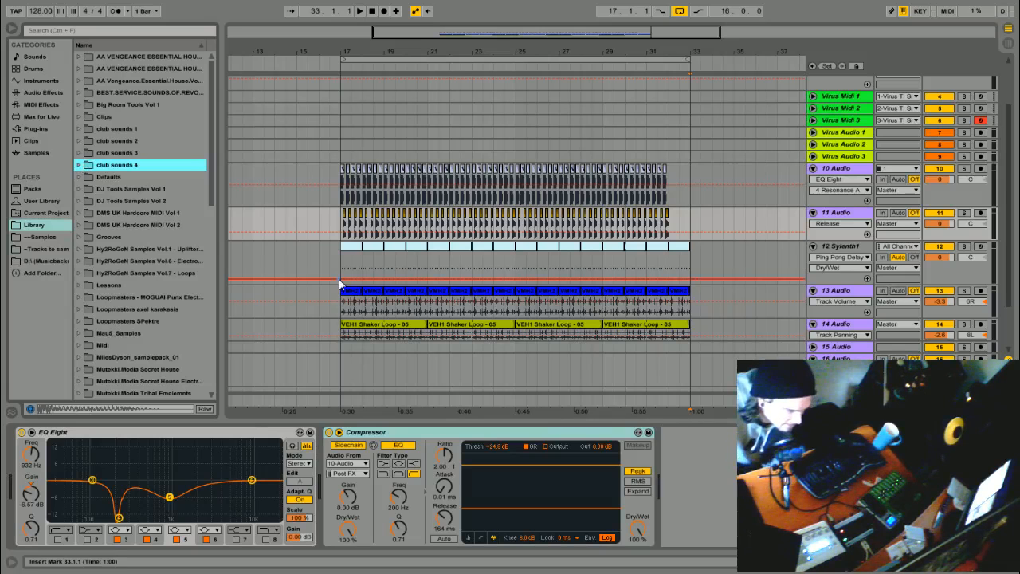
pyautogui.rightClick(244, 433)
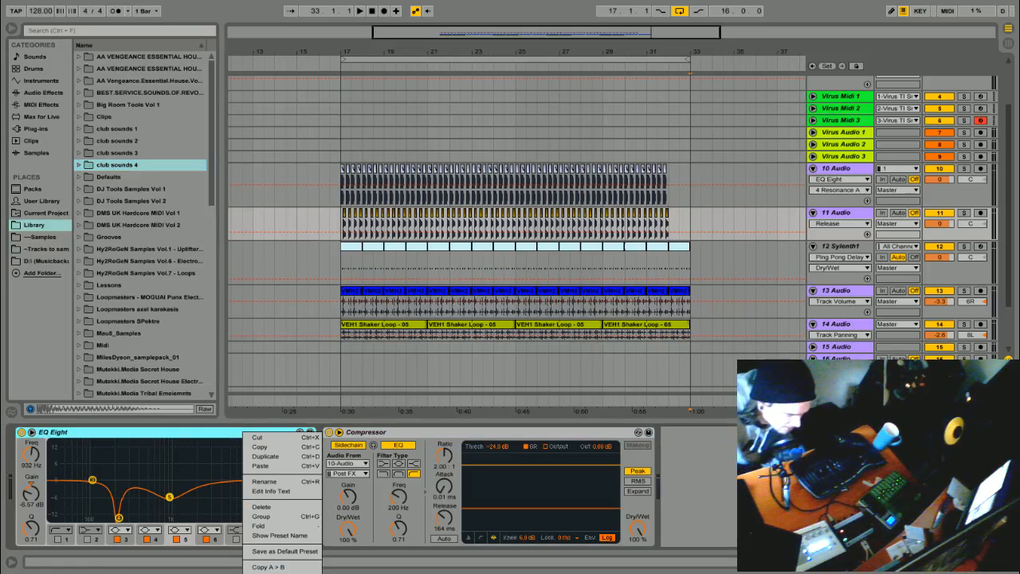
pyautogui.press('Escape')
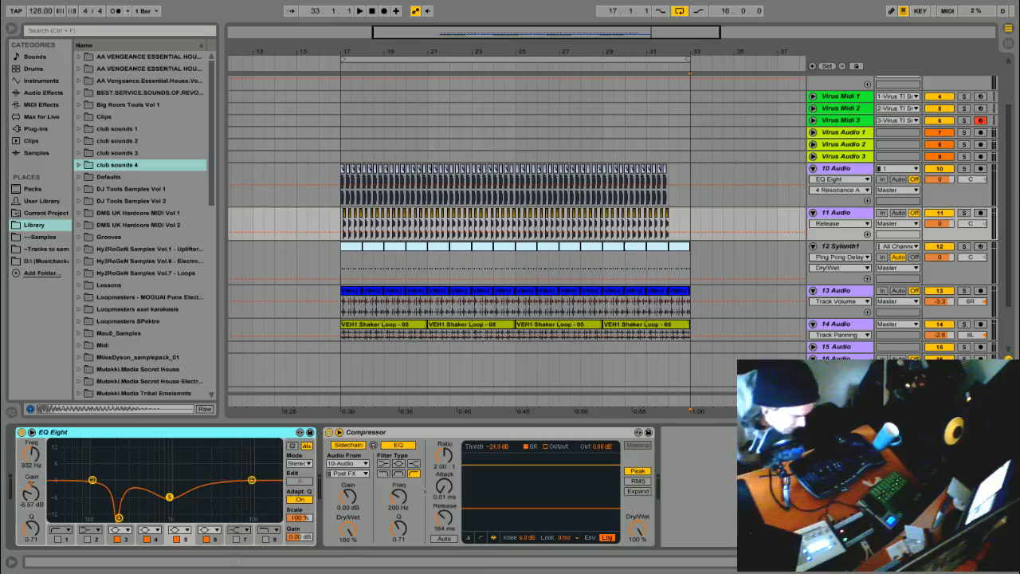